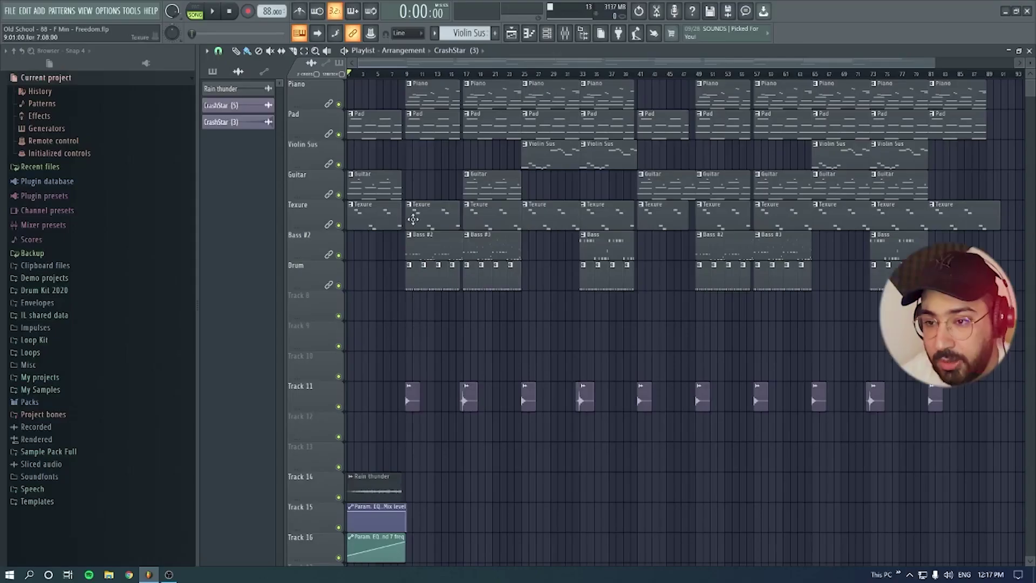
Step: Open the Piano clip's notes in the piano roll, and move the song position to about bar 25 in the playlist
double_click(428, 102)
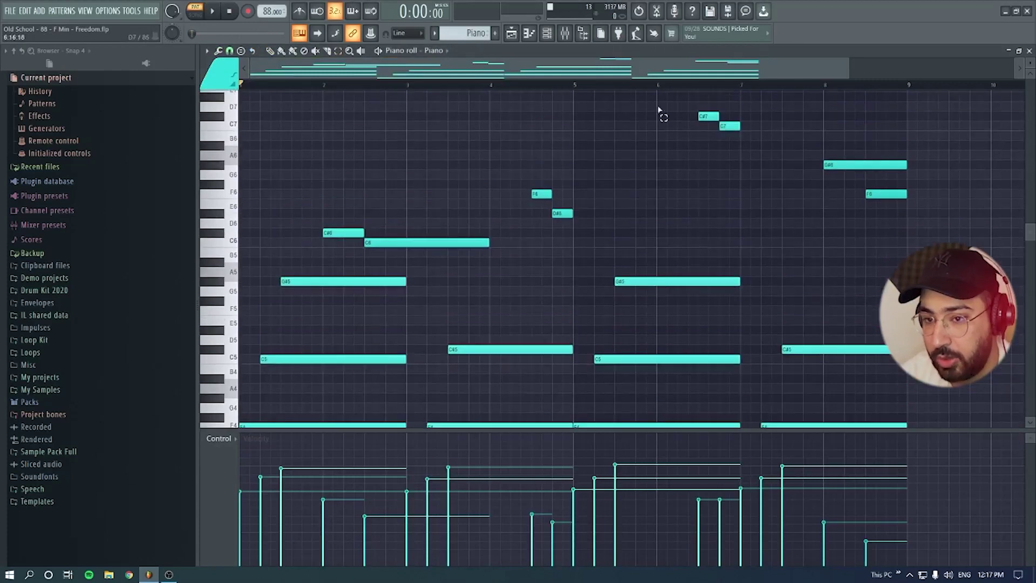
click(214, 12)
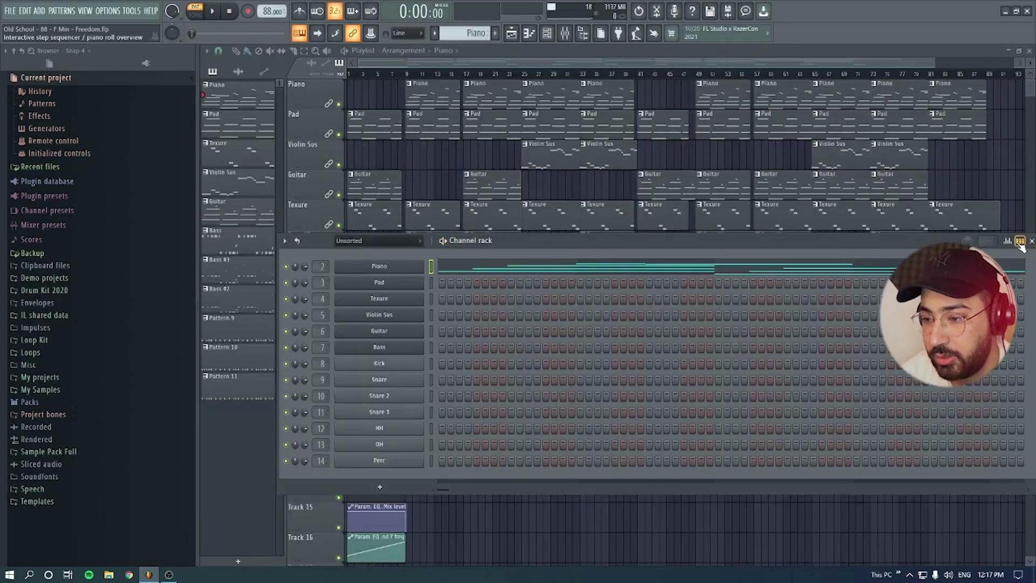
click(1020, 242)
click(237, 55)
click(467, 76)
click(521, 76)
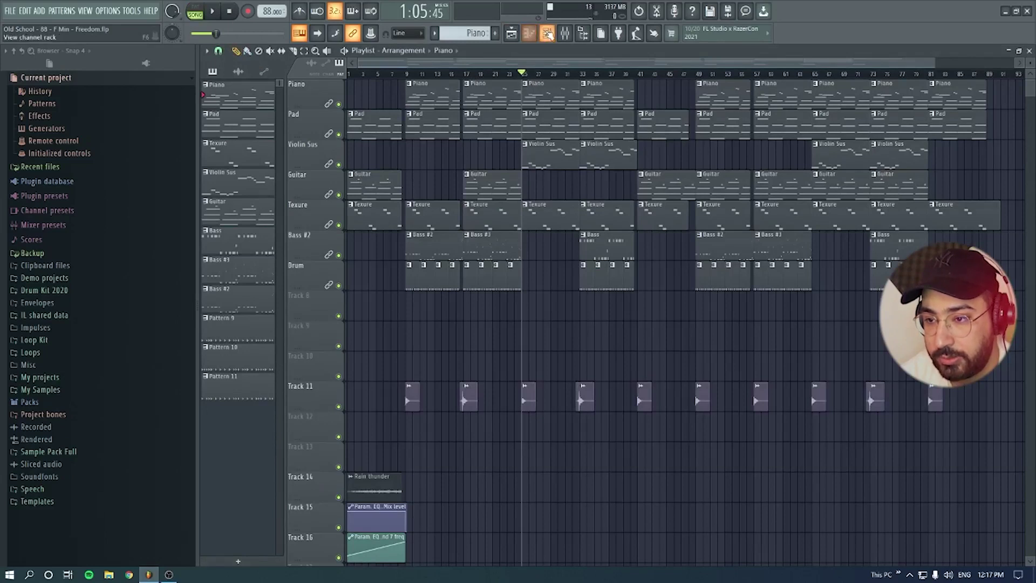
Step: Play the Piano pattern in pattern mode and examine its chord and melody notes in the piano roll
click(199, 11)
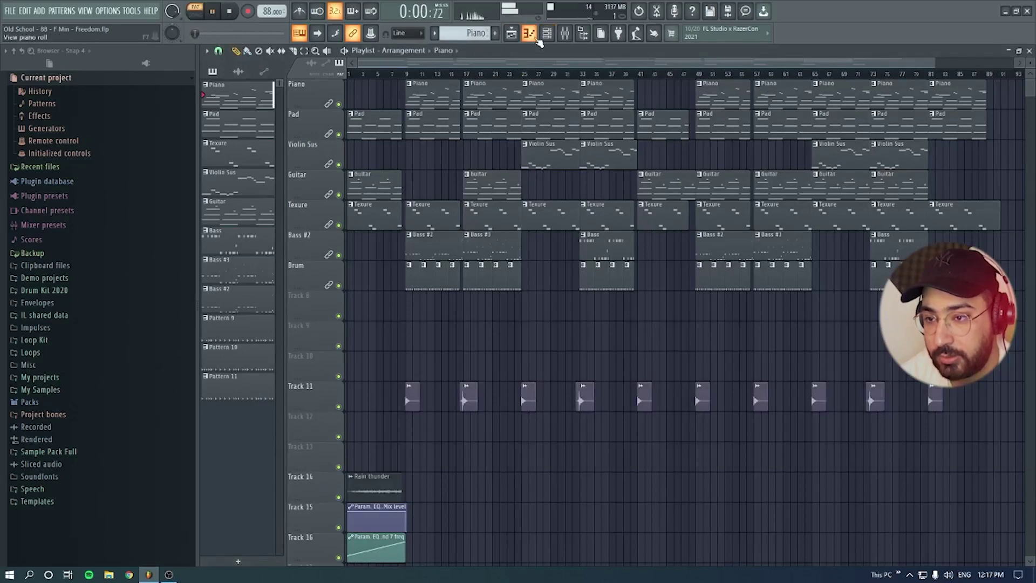
click(529, 34)
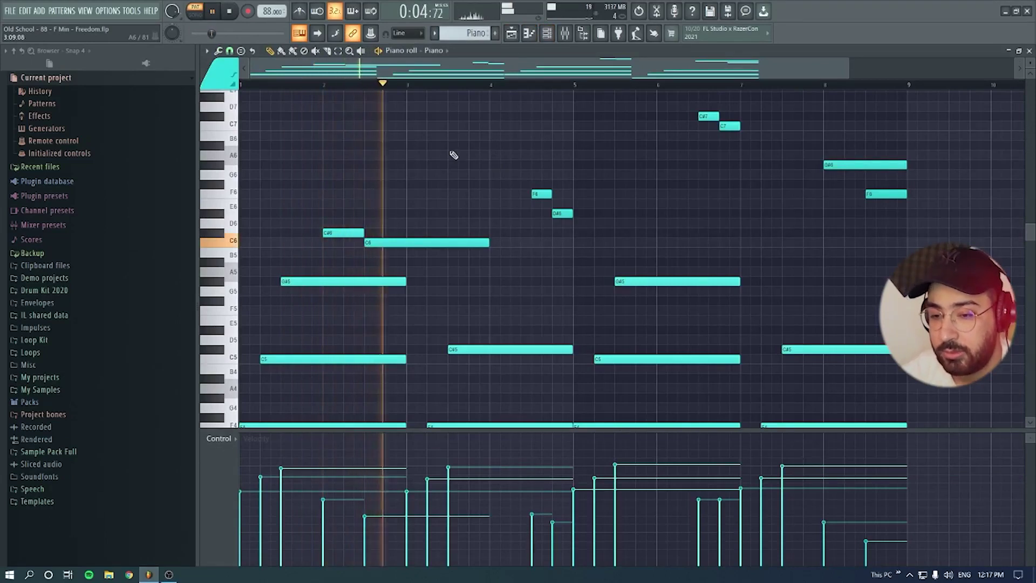
scroll(454, 154, down, 3)
scroll(453, 155, down, 4)
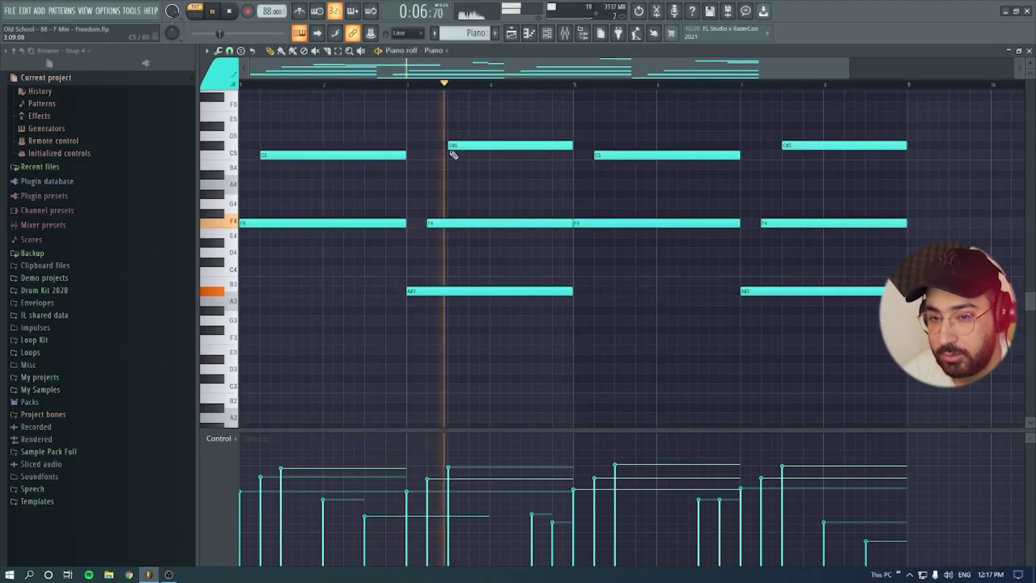
scroll(454, 155, up, 5)
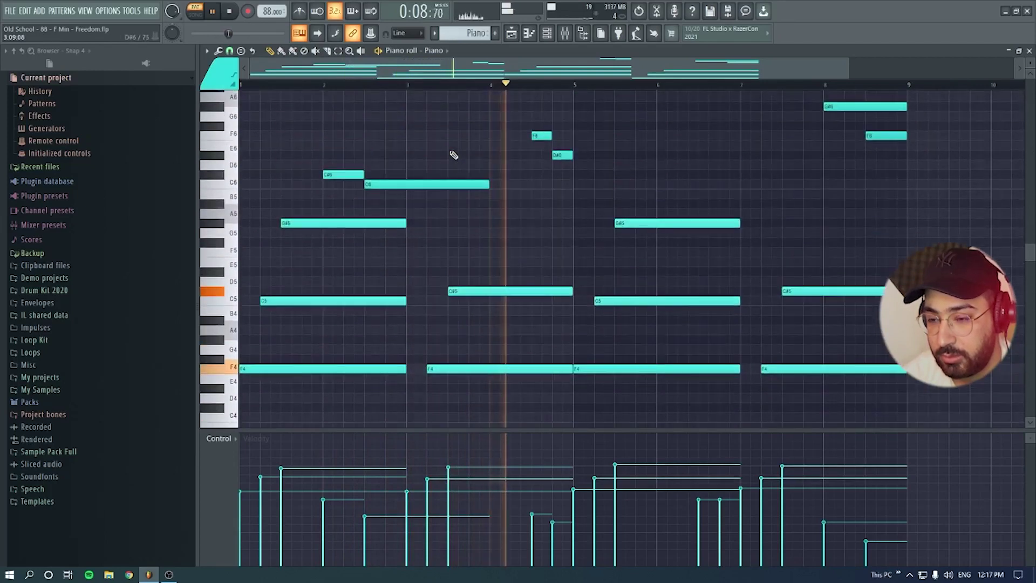
scroll(453, 155, up, 2)
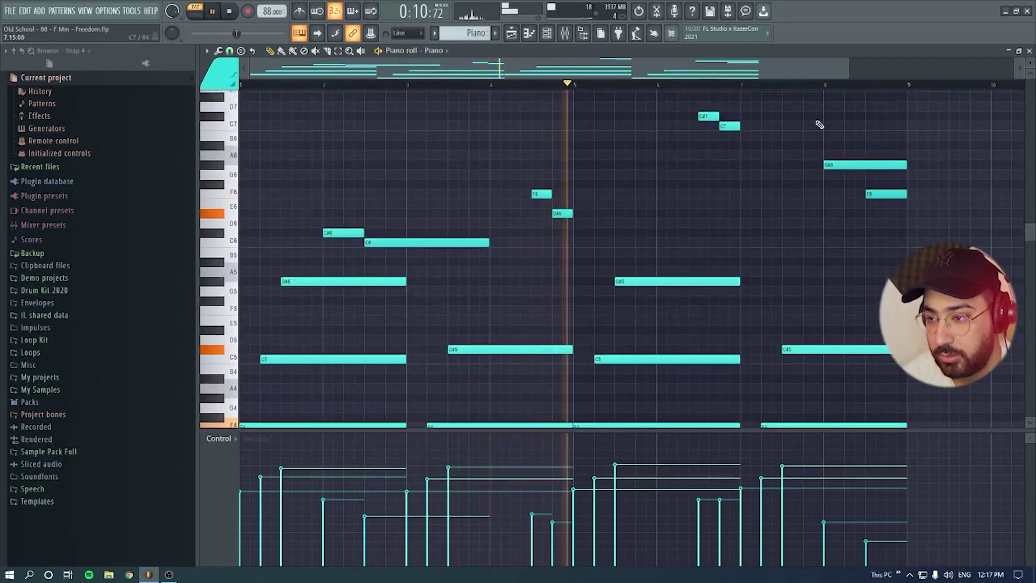
scroll(863, 167, down, 3)
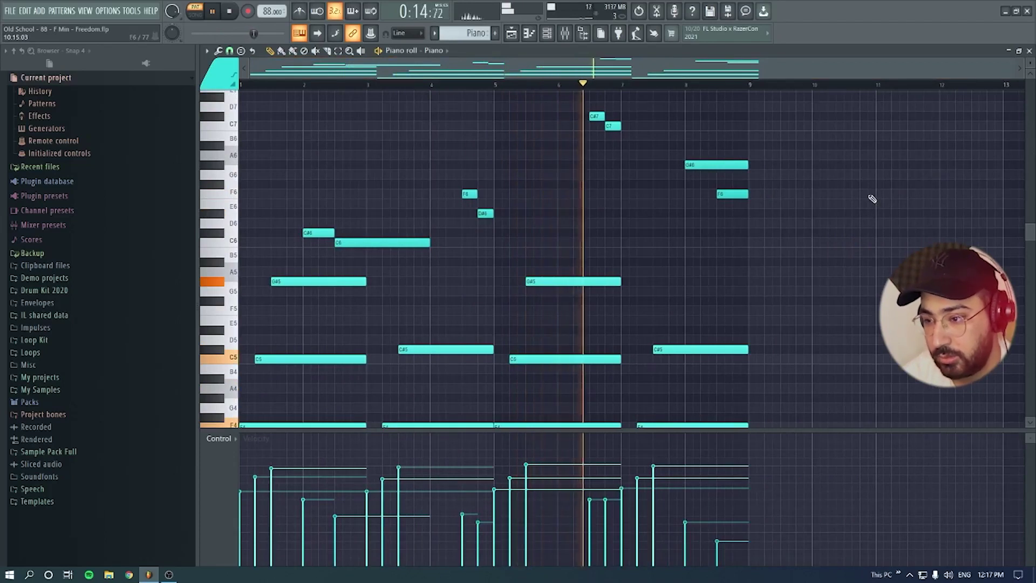
scroll(873, 199, down, 3)
scroll(872, 199, down, 2)
scroll(873, 199, up, 4)
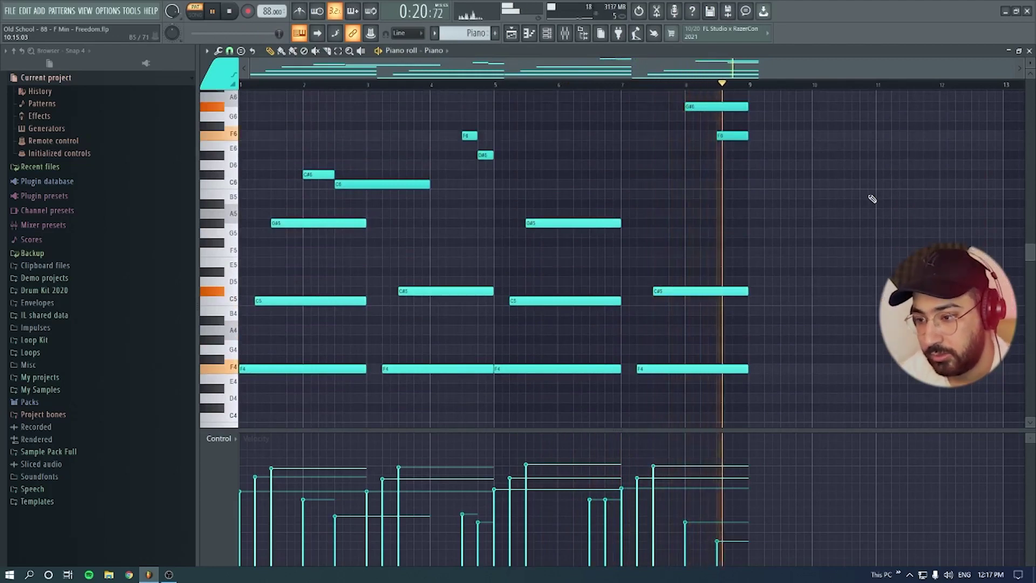
key(space)
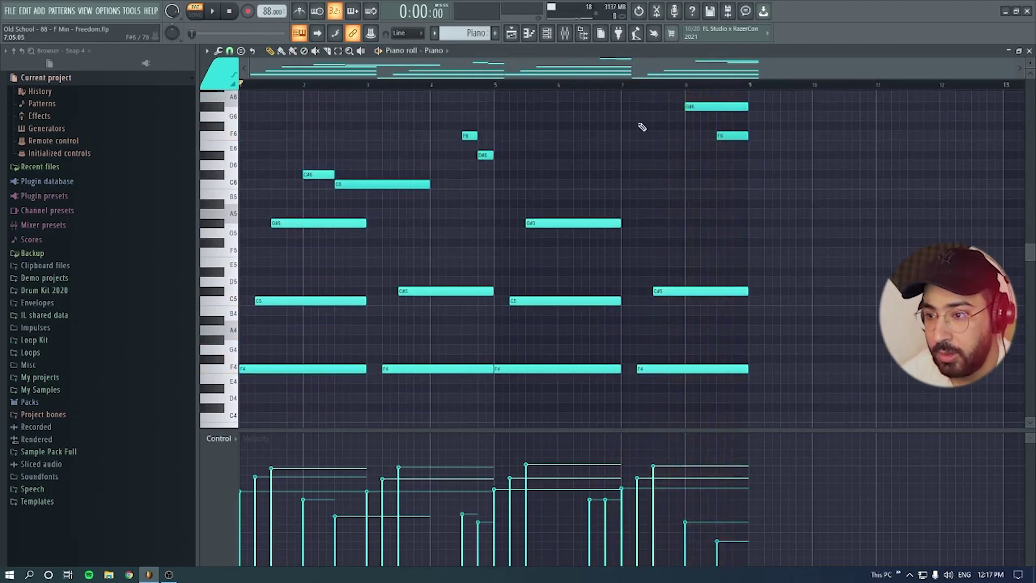
Step: Draw a chord of A#3, F4 and C#5 starting at bar 11 of the Piano pattern and play it
drag(617, 73, 818, 157)
scroll(610, 313, down, 4)
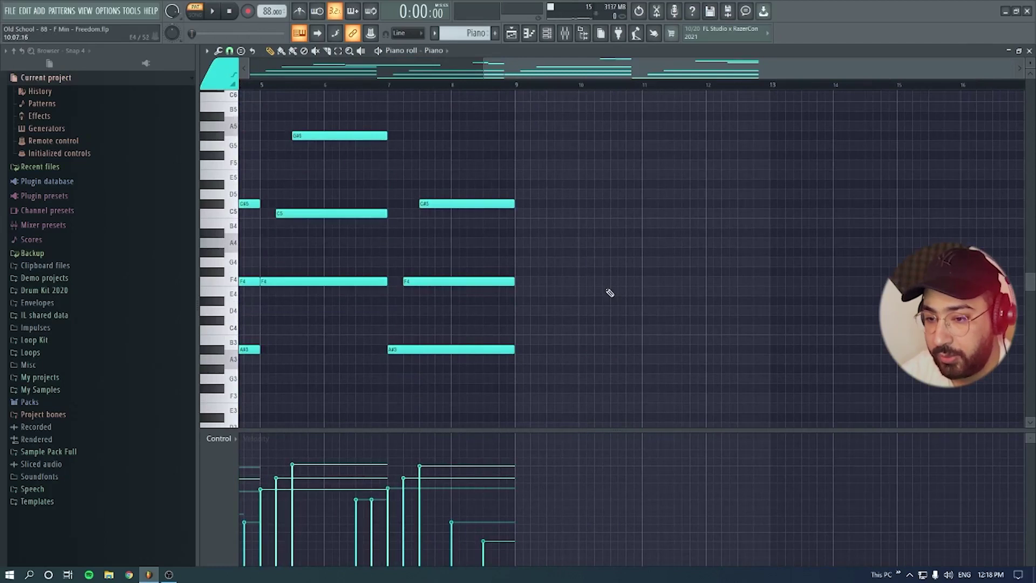
click(674, 350)
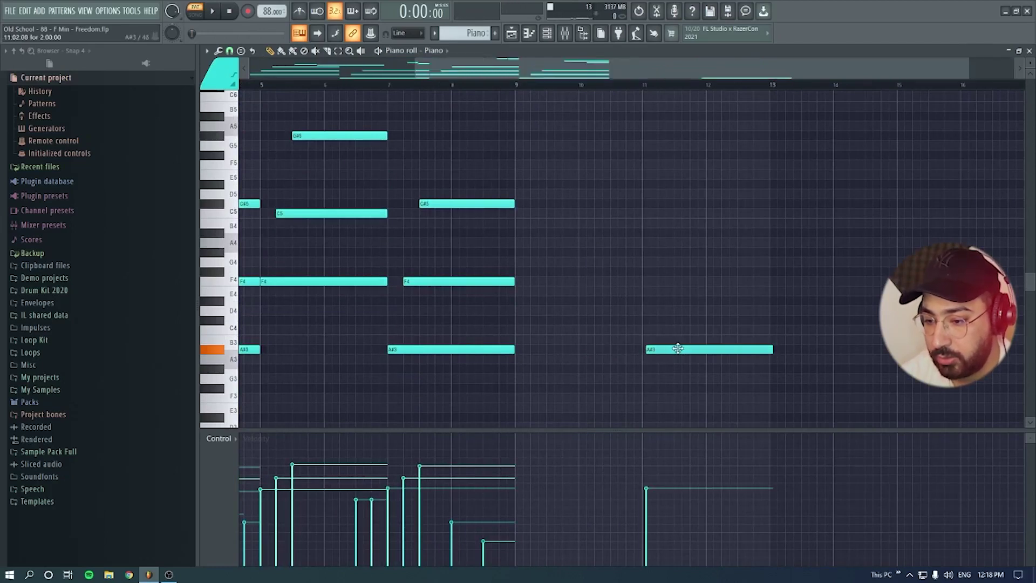
drag(678, 348, 673, 349)
click(642, 292)
drag(669, 293, 664, 282)
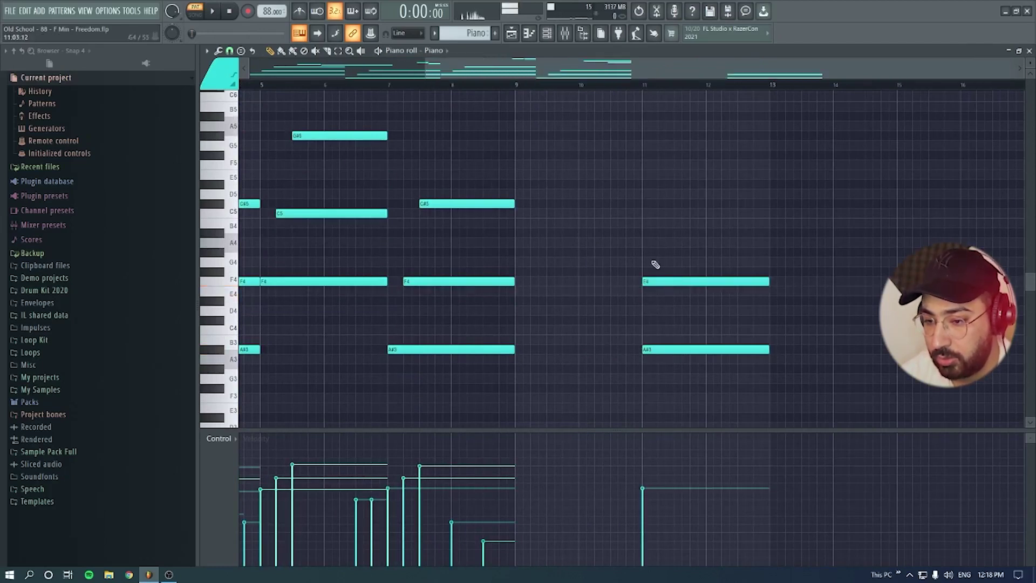
click(642, 214)
drag(693, 212, 692, 197)
key(space)
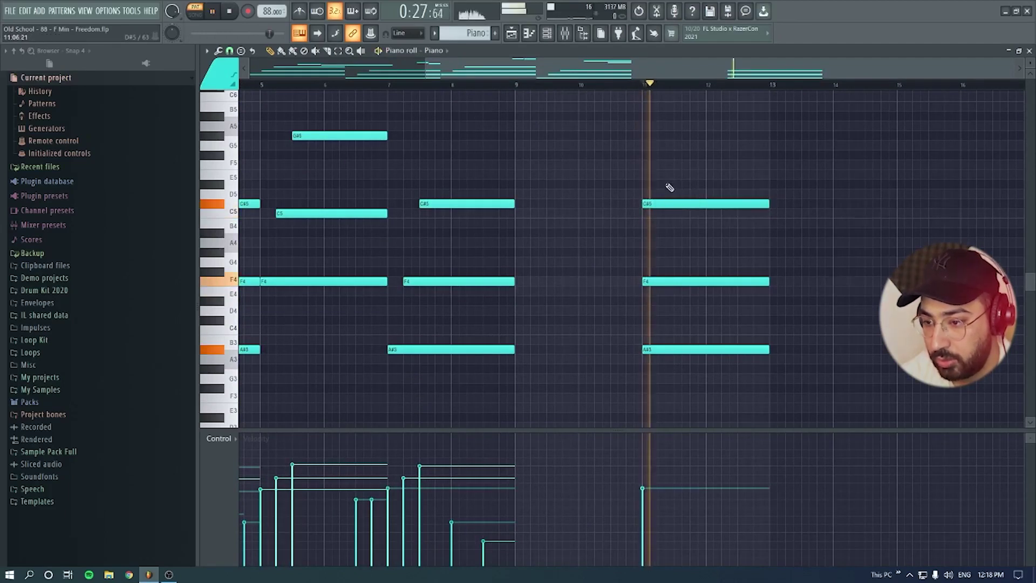
key(space)
Step: Stagger the bar 11 chord by starting F4 one beat and C#5 two beats after A#3, and play it
drag(673, 203, 706, 203)
drag(686, 281, 701, 281)
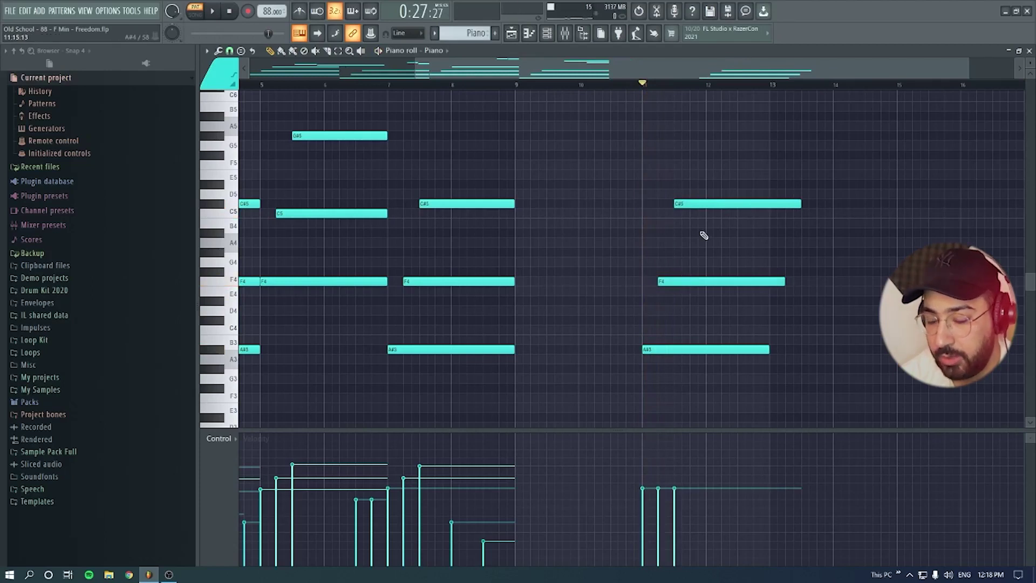
key(space)
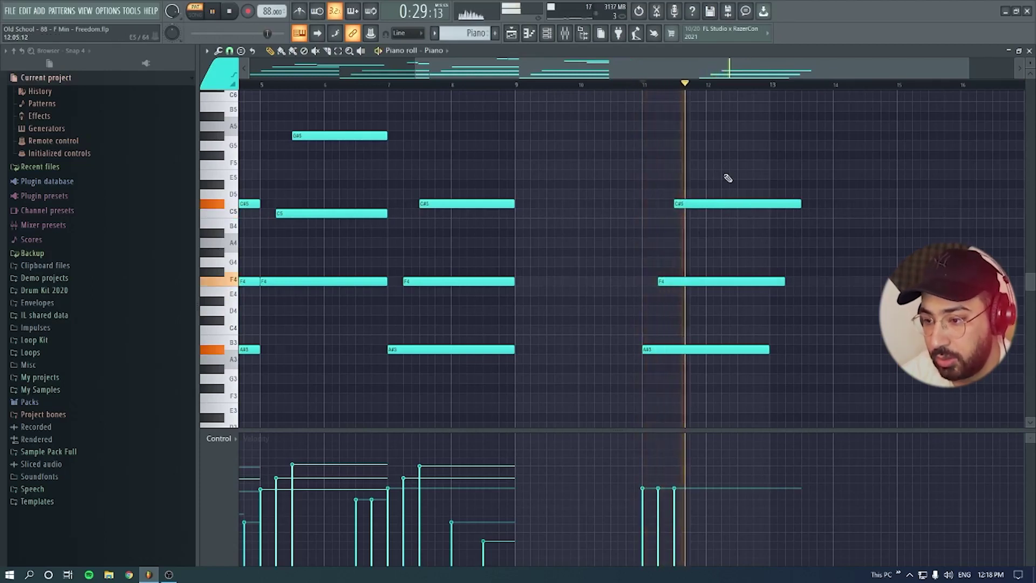
key(space)
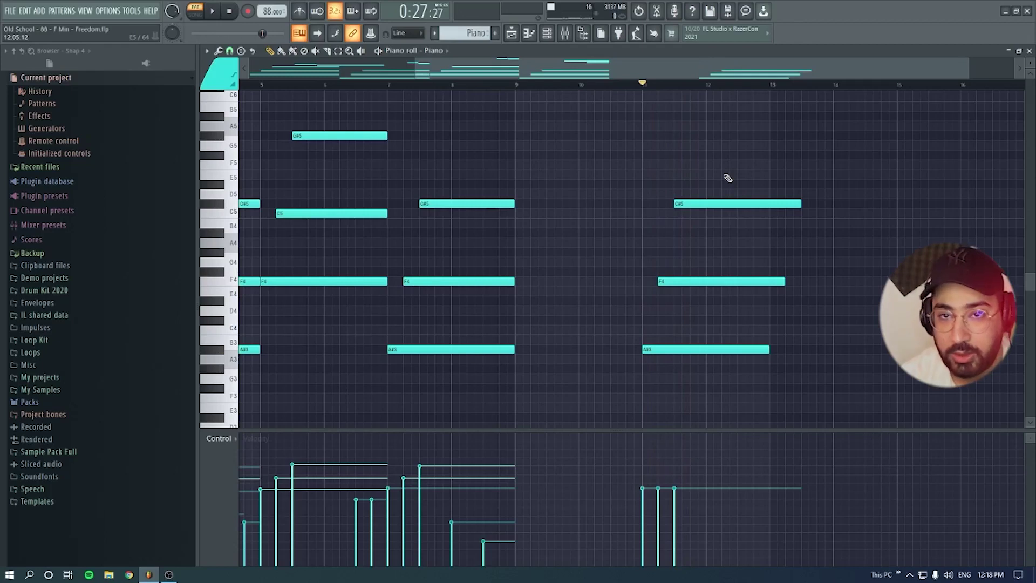
Step: Delete the C#5 note of the bar 11 chord and return to the playlist
right_click(723, 203)
key(F5)
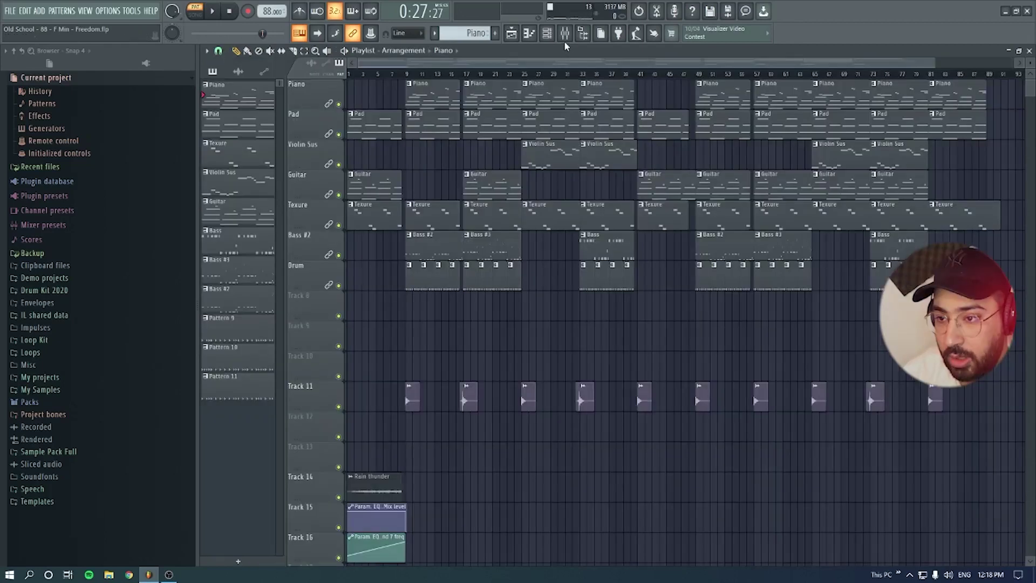
Step: Open Fruity parametric EQ 2 on the Piano mixer track and play the pattern to check the EQ by ear
key(F9)
click(912, 187)
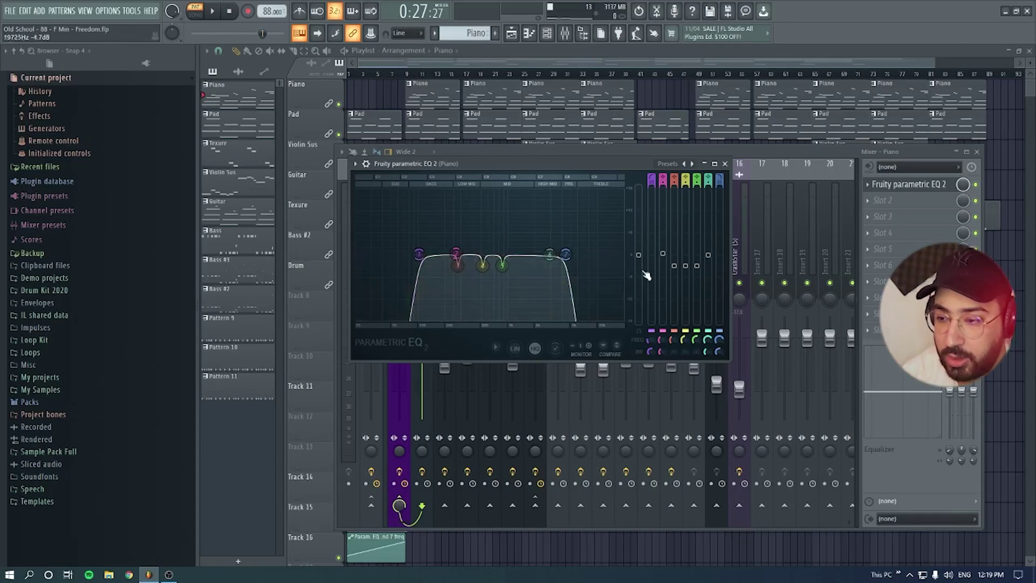
drag(632, 166, 617, 120)
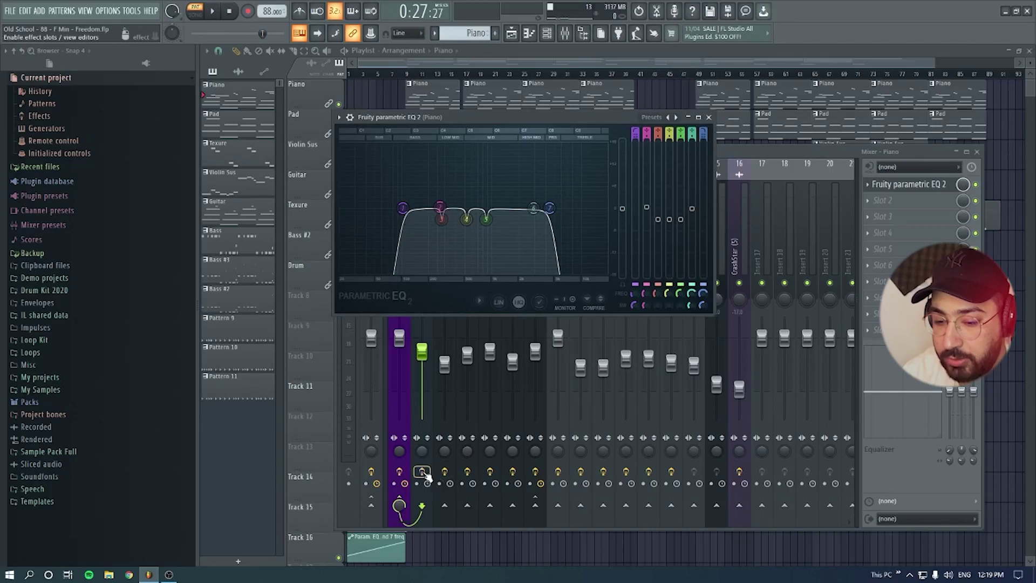
key(space)
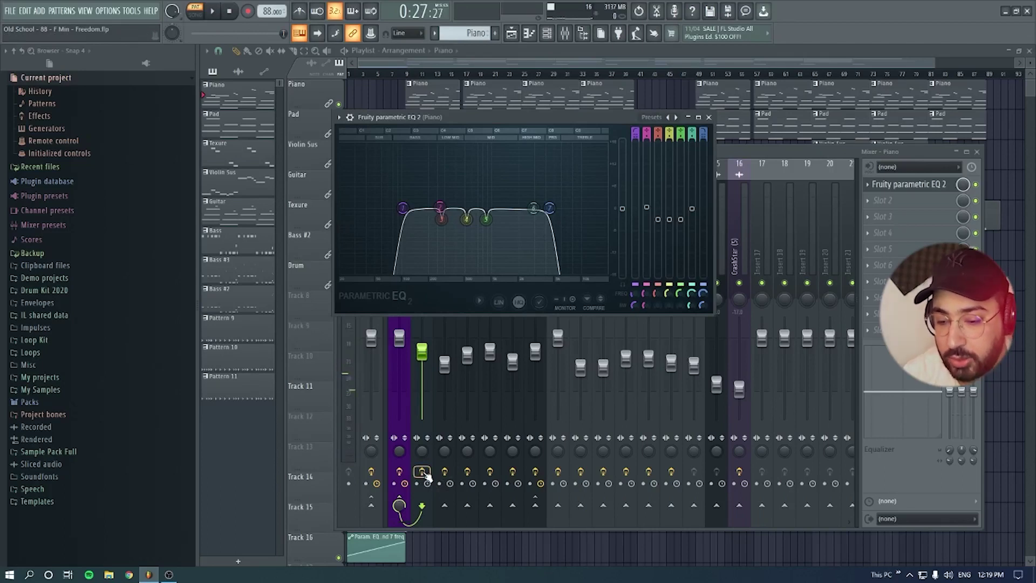
key(space)
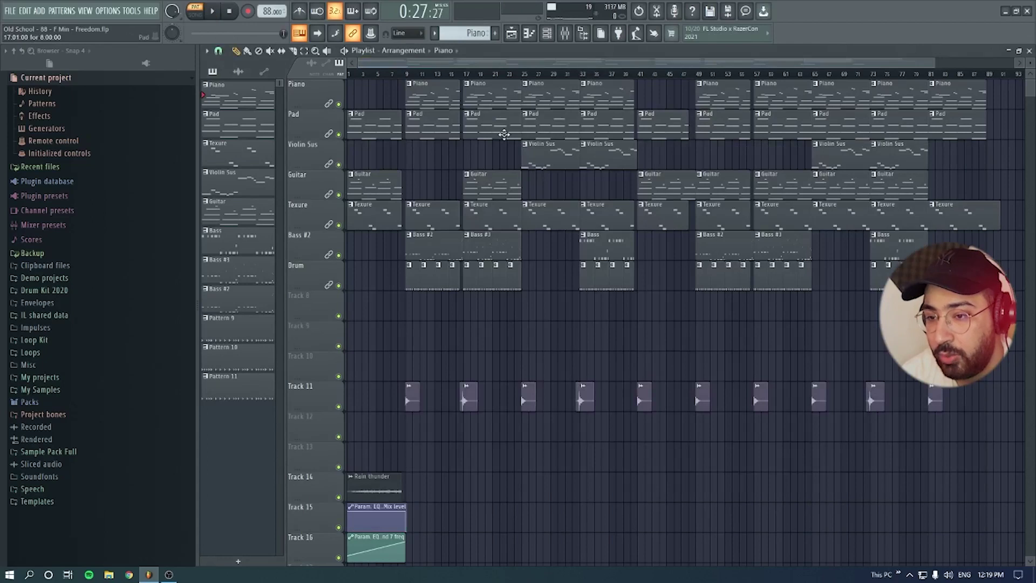
Step: Open the Pad pattern in the piano roll, play it from the beginning and examine its chord notes
double_click(504, 133)
drag(469, 60, 192, 63)
key(space)
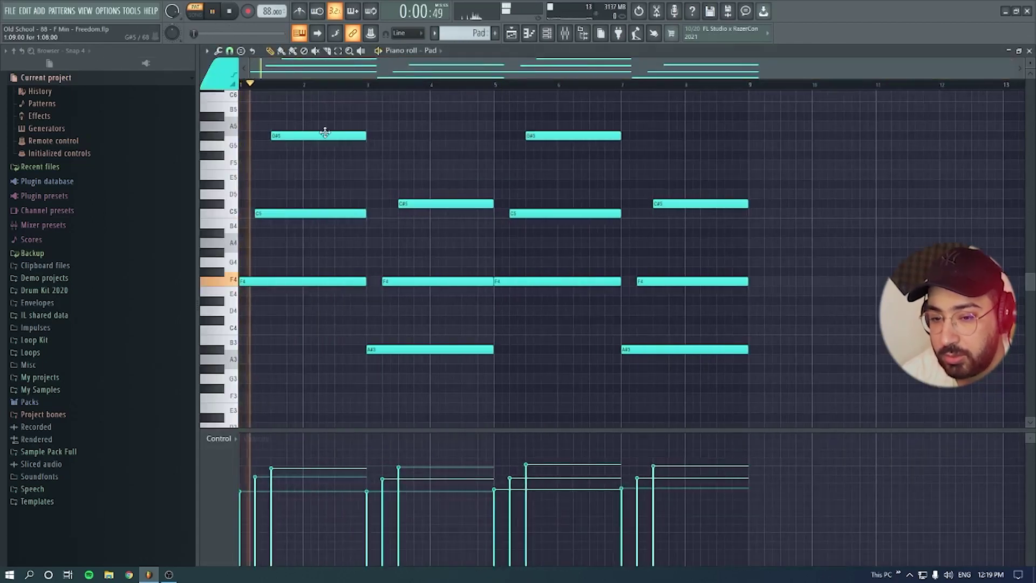
scroll(377, 161, up, 2)
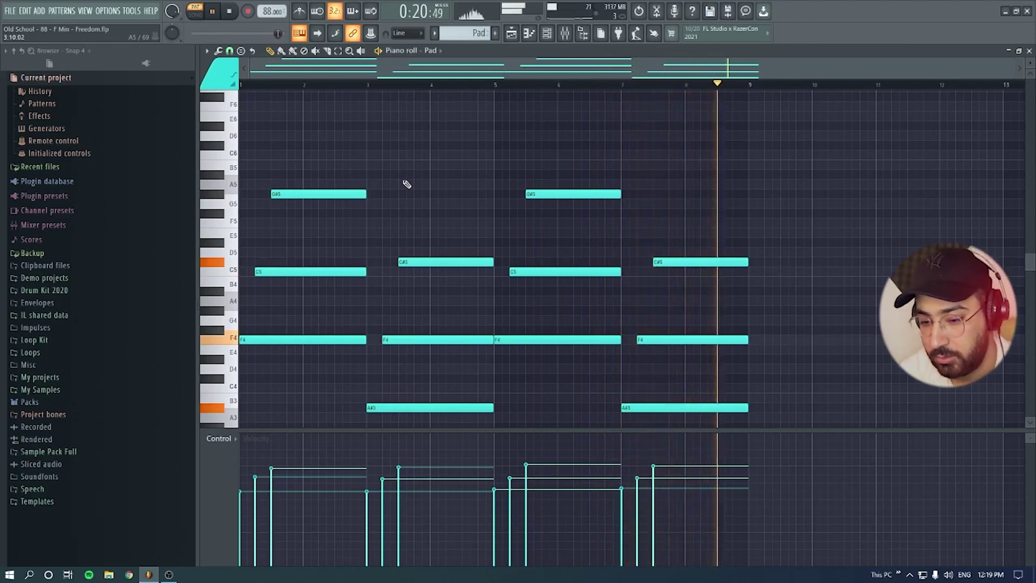
key(space)
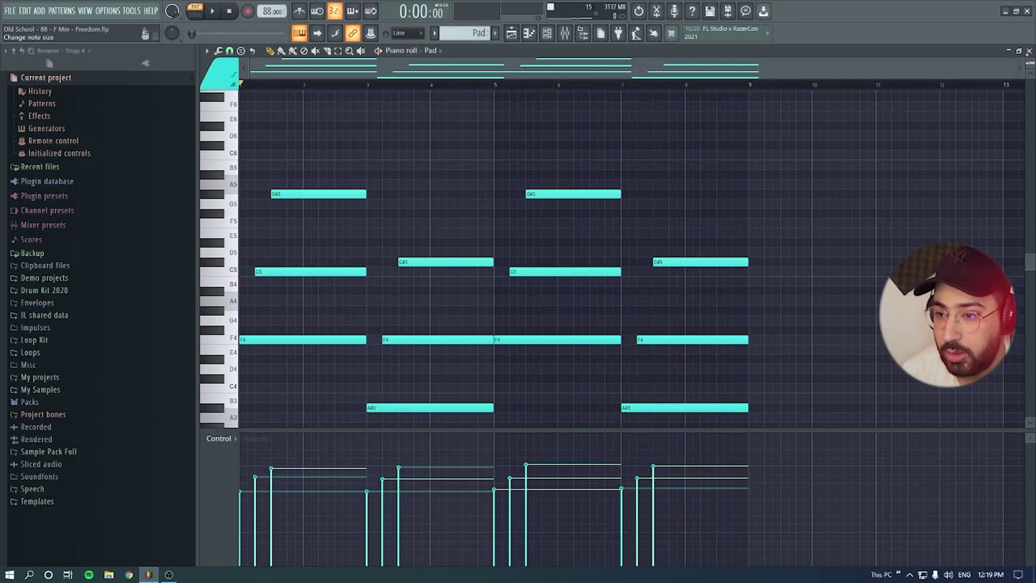
scroll(570, 247, up, 3)
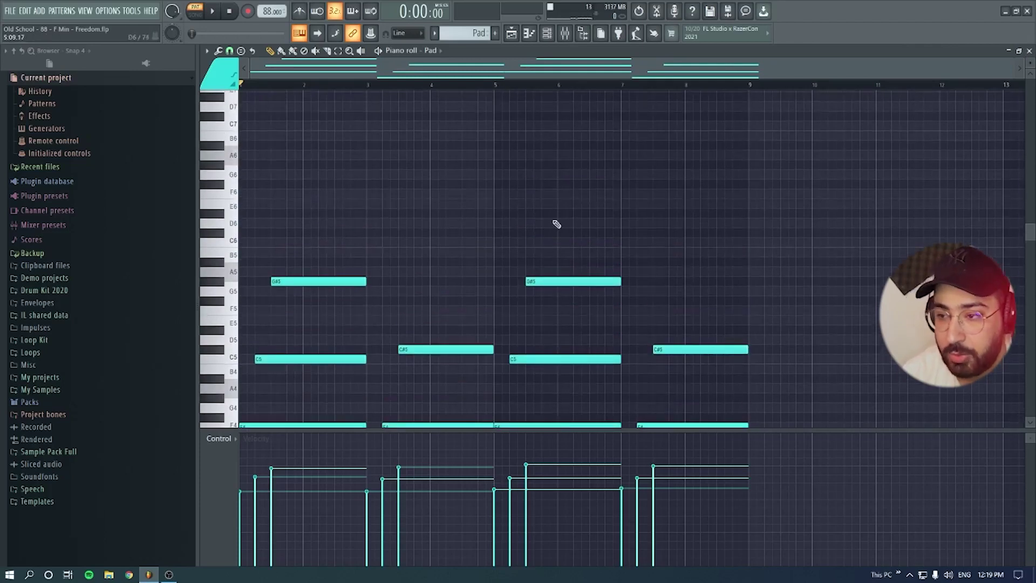
Step: Inspect the Fruity parametric EQ 2 curve on the Pad mixer track and return to the playlist
click(1029, 51)
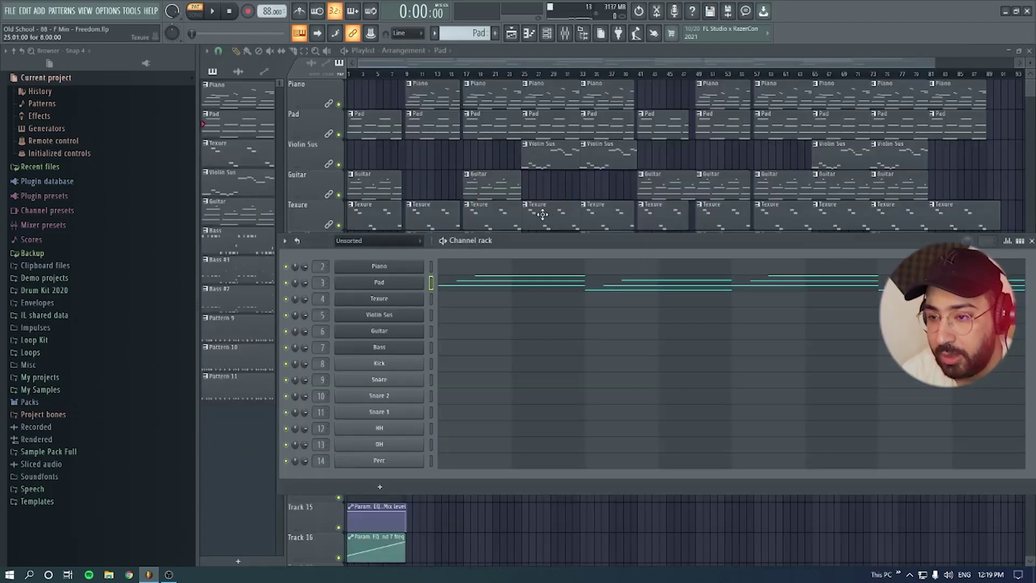
click(564, 34)
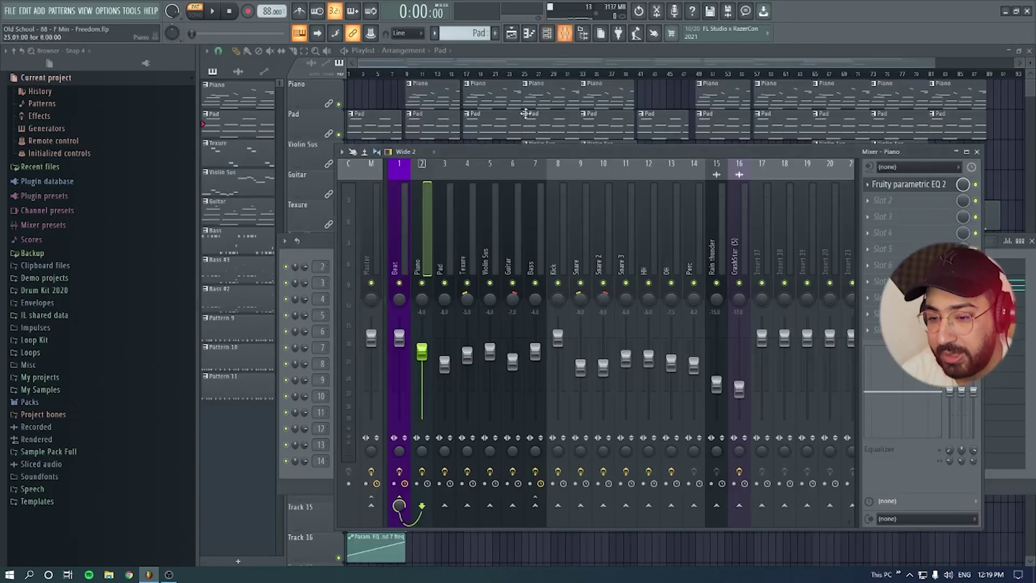
click(446, 251)
click(941, 187)
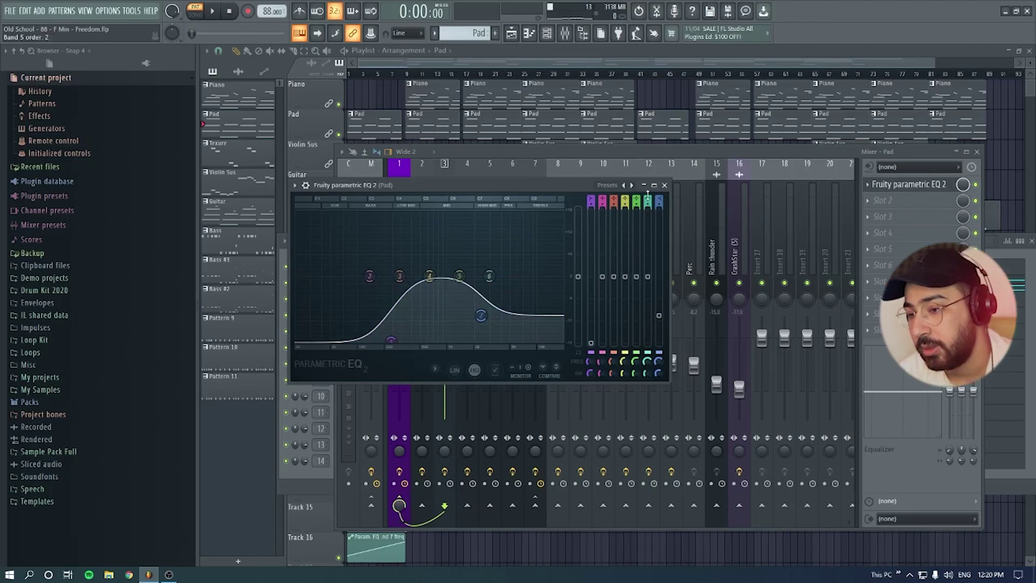
click(556, 83)
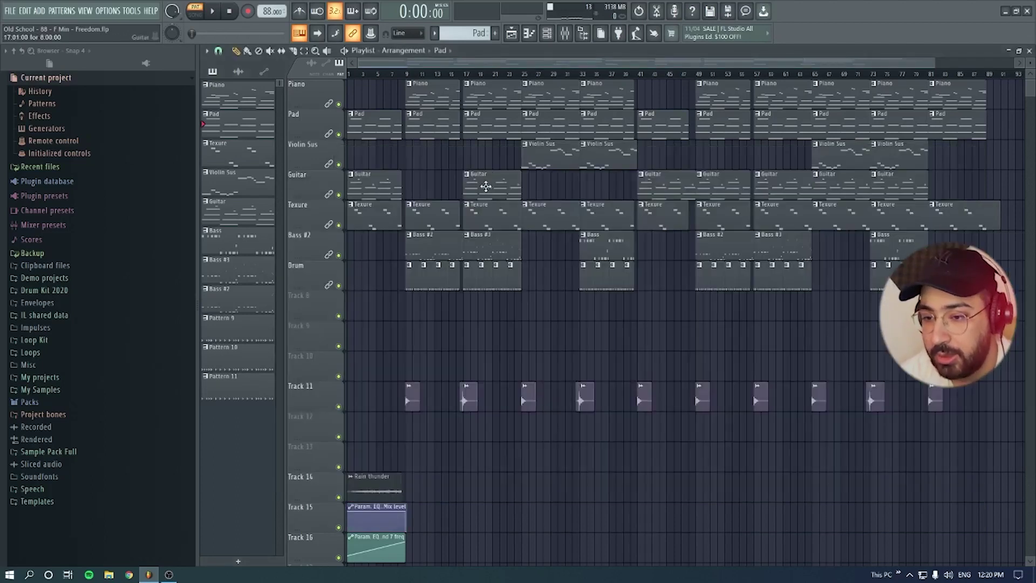
Step: Open the Guitar pattern in the piano roll, play it through and examine its chord and melody notes
double_click(486, 186)
scroll(373, 238, down, 6)
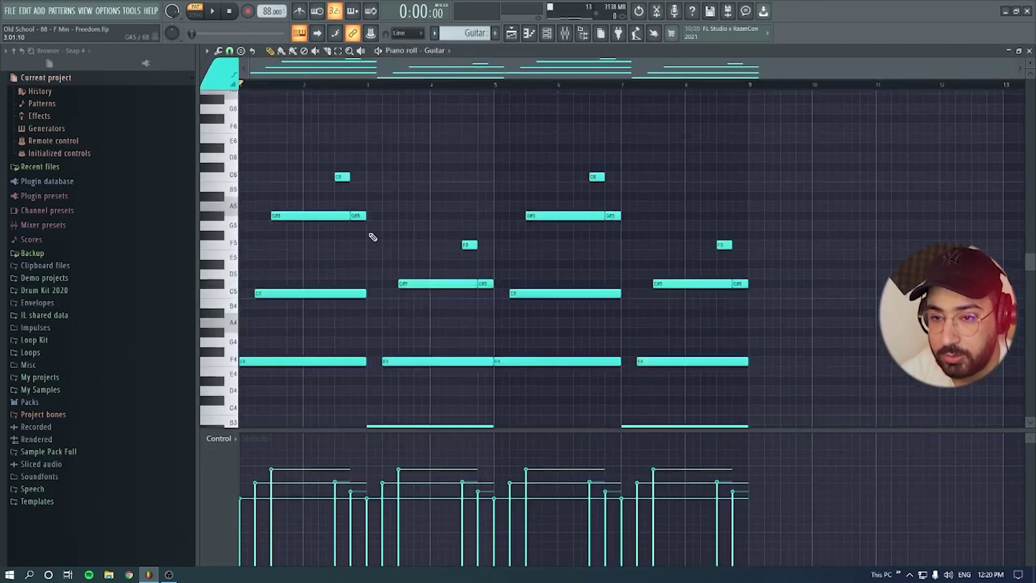
scroll(371, 236, up, 2)
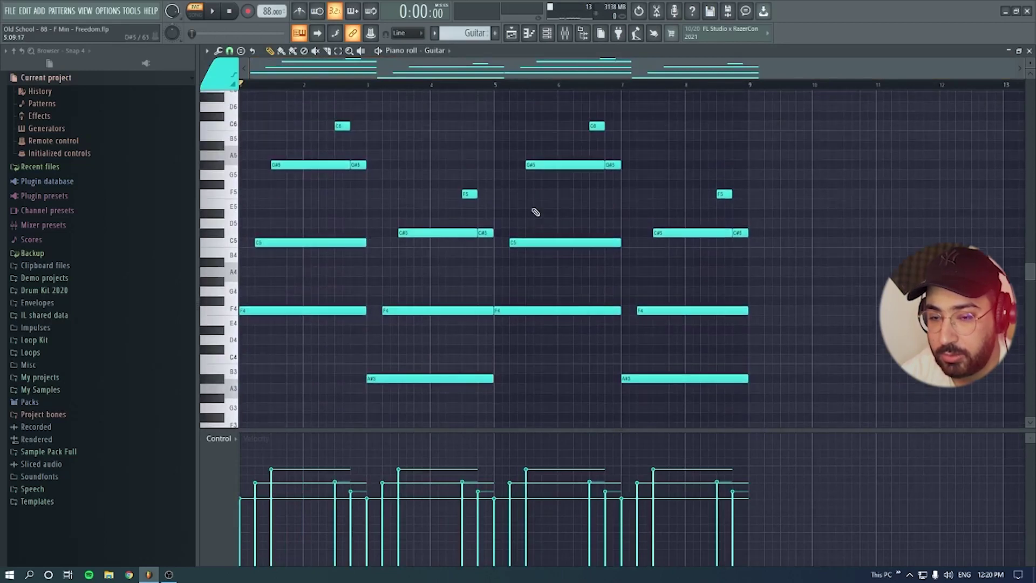
click(215, 11)
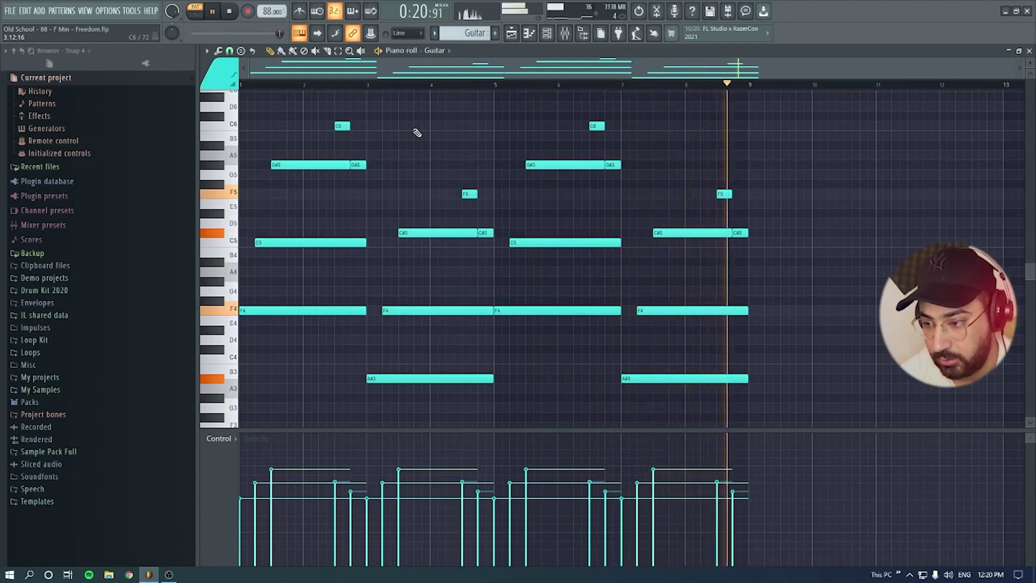
key(space)
Step: Select the Guitar mixer track, open the Guitar channel's Kontakt Player instrument and look through its library list
click(565, 32)
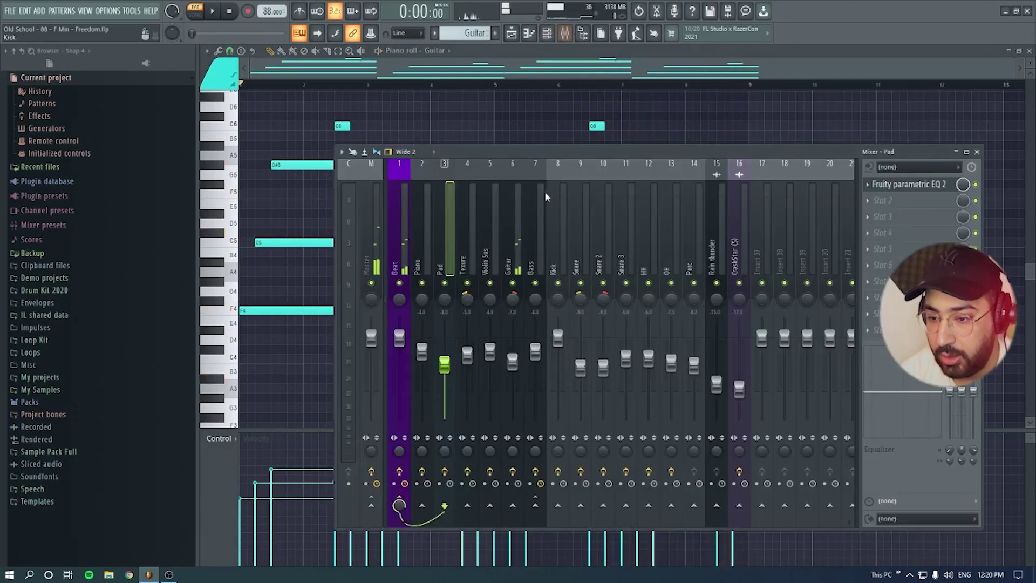
click(516, 257)
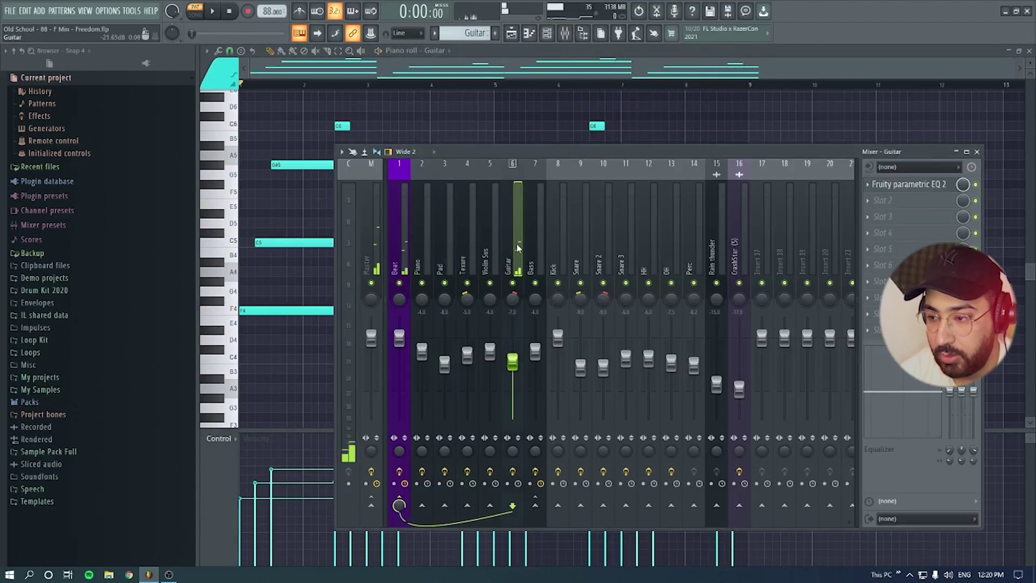
click(547, 33)
click(409, 335)
drag(628, 256, 510, 119)
scroll(359, 311, down, 7)
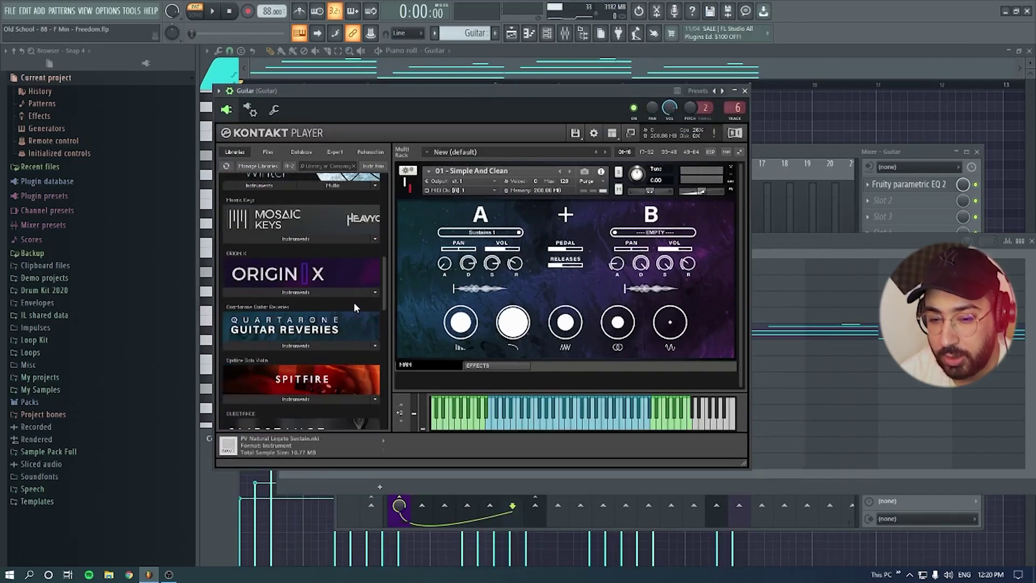
click(744, 91)
Step: Inspect the panning and Fruity parametric EQ 2 curve on the Guitar mixer track and return to the playlist
click(566, 33)
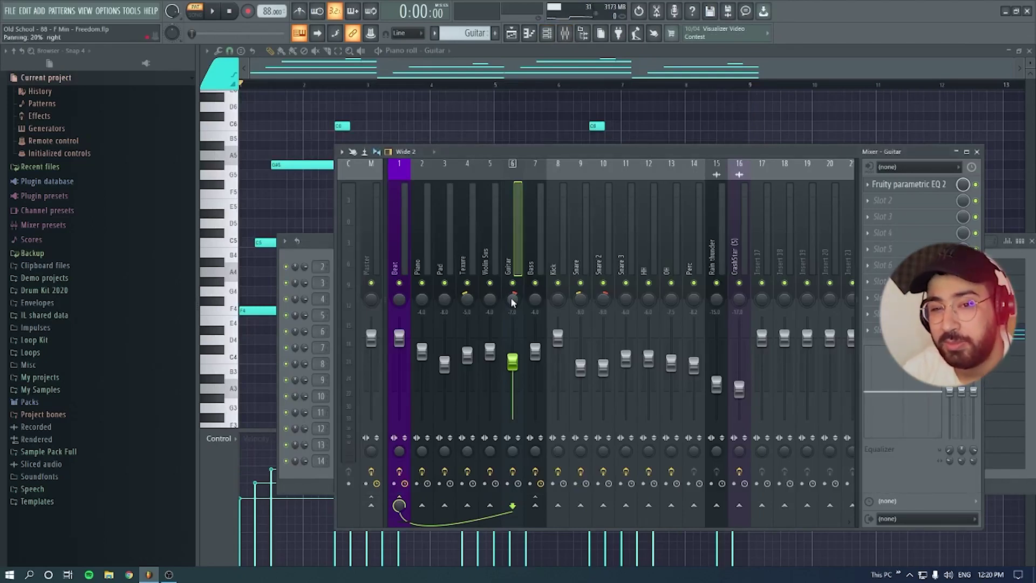
click(939, 186)
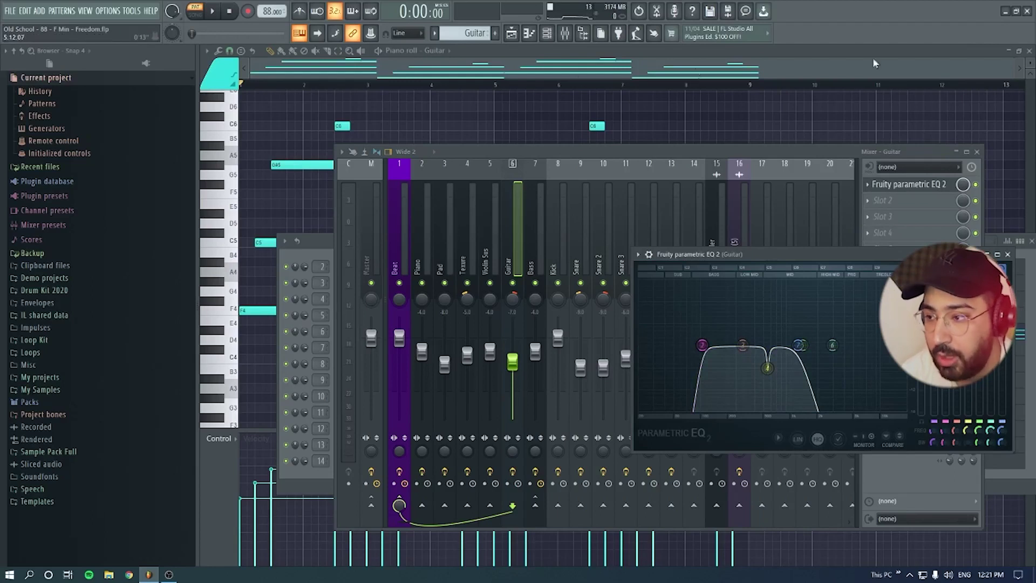
click(1030, 51)
click(591, 58)
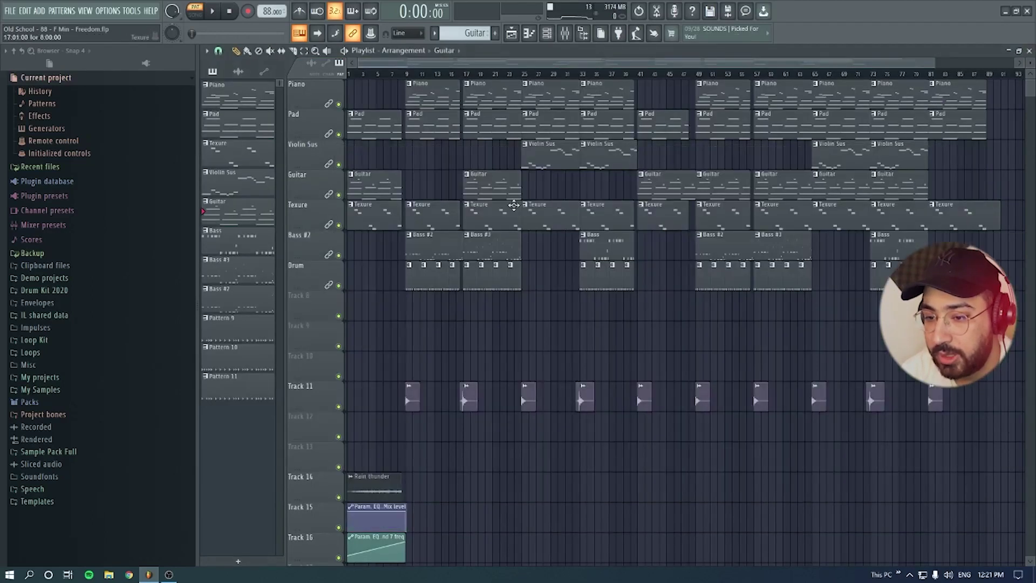
Step: Open the Texure pattern in the piano roll, examine its notes while playing it, and close the piano roll
double_click(486, 215)
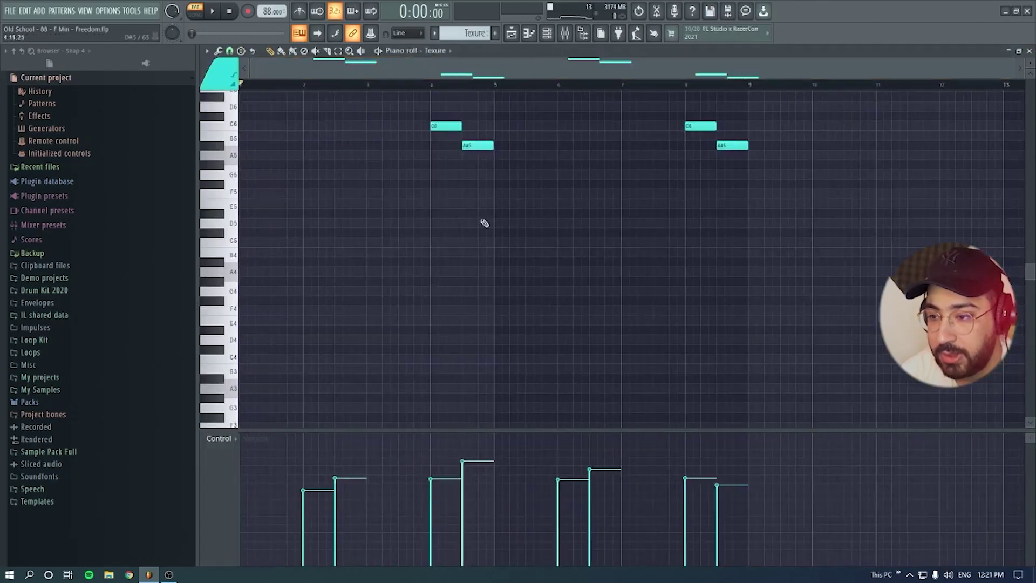
scroll(495, 233, up, 1)
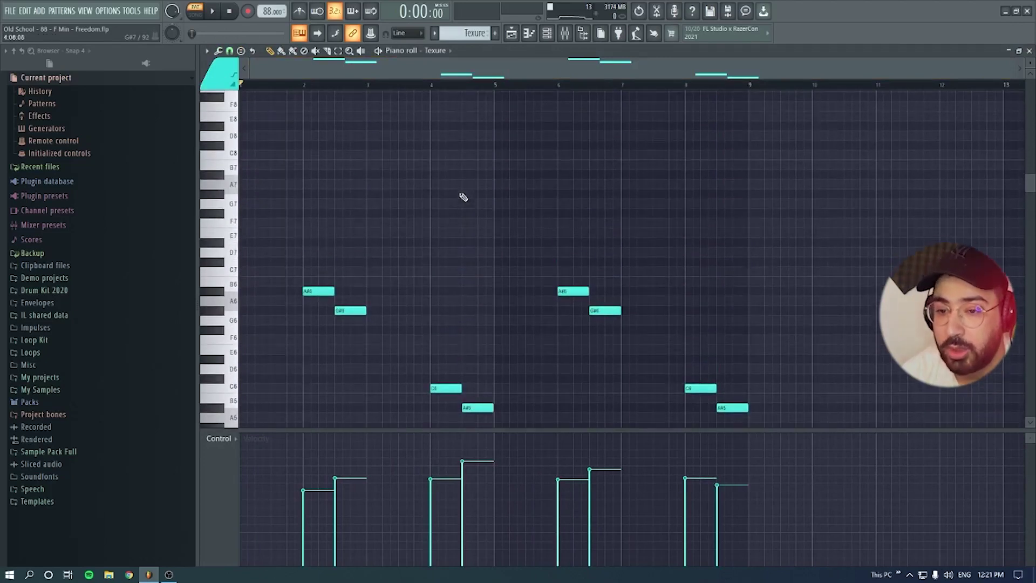
click(220, 17)
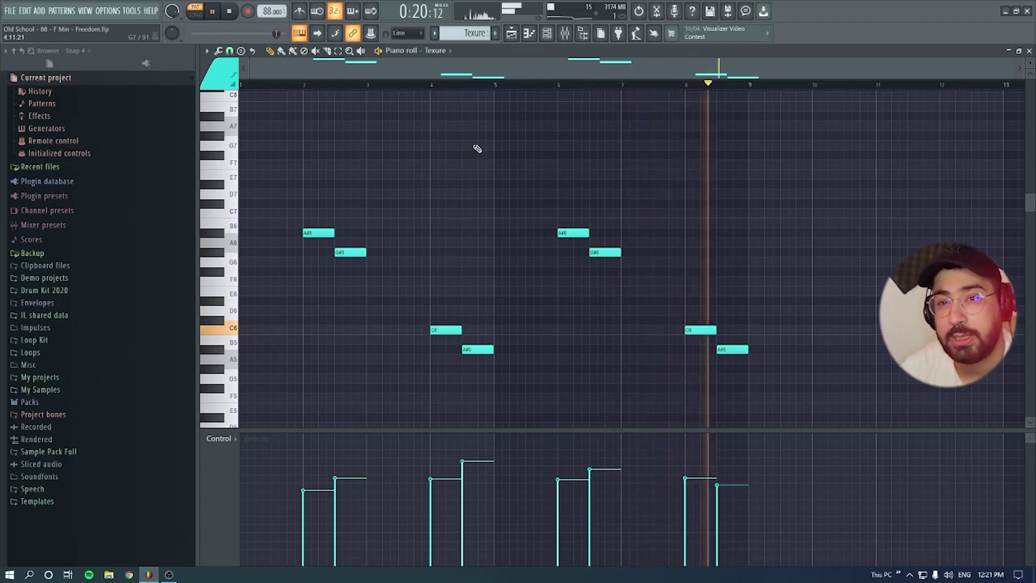
key(space)
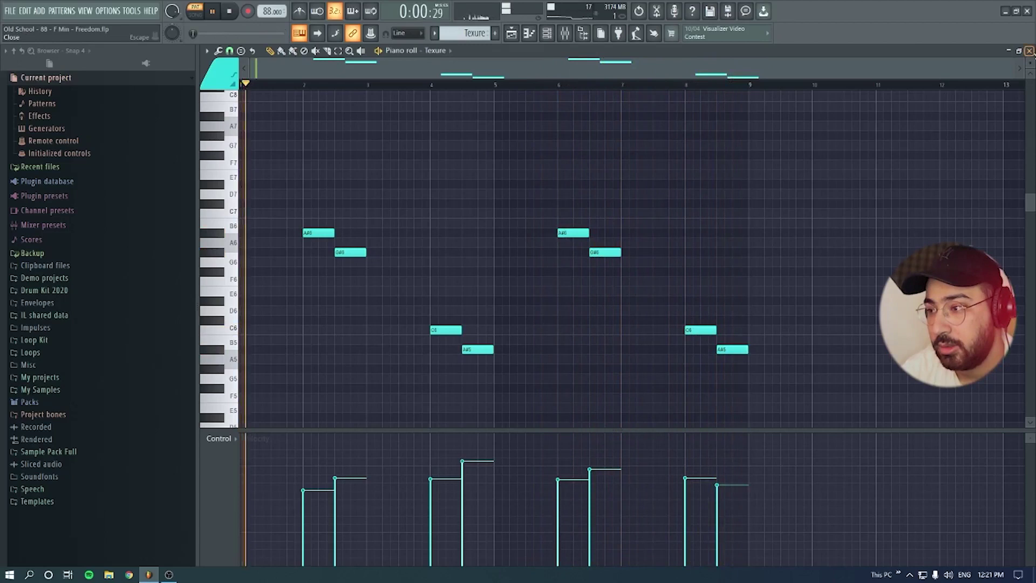
click(1029, 51)
Step: Inspect the Fruity parametric EQ 2 curve on the Texure mixer track during playback and return to the playlist
key(F9)
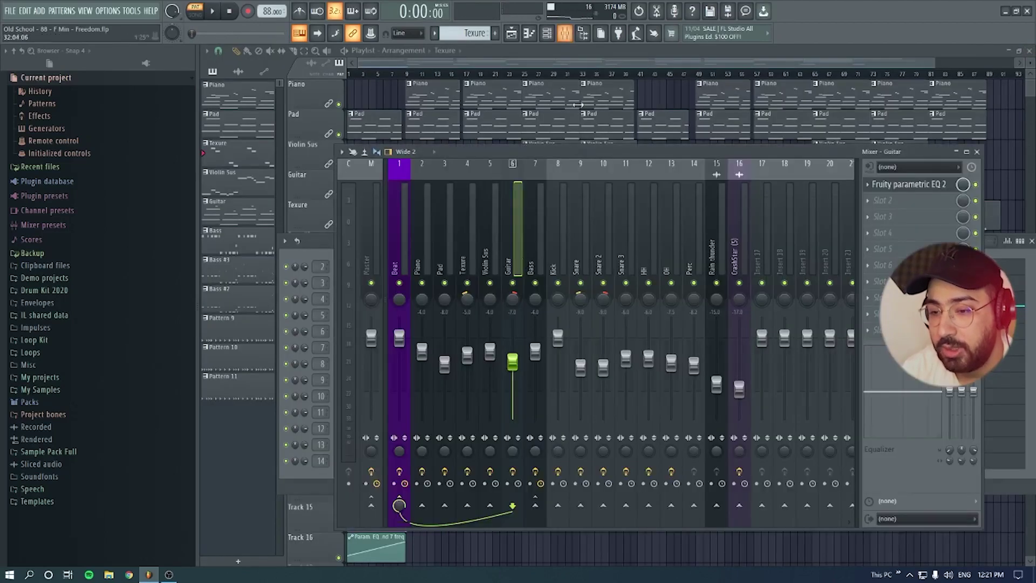
click(467, 276)
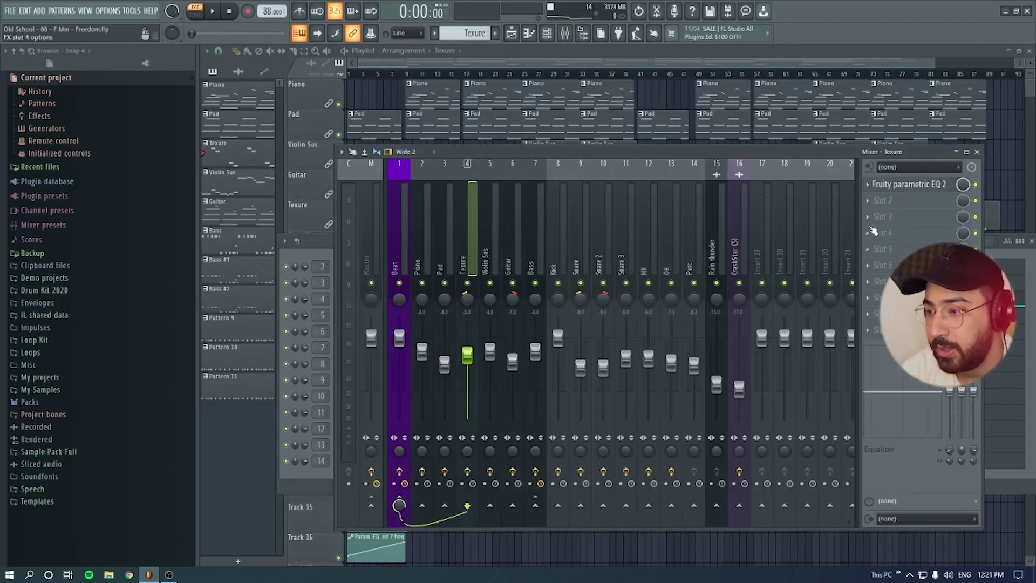
click(923, 186)
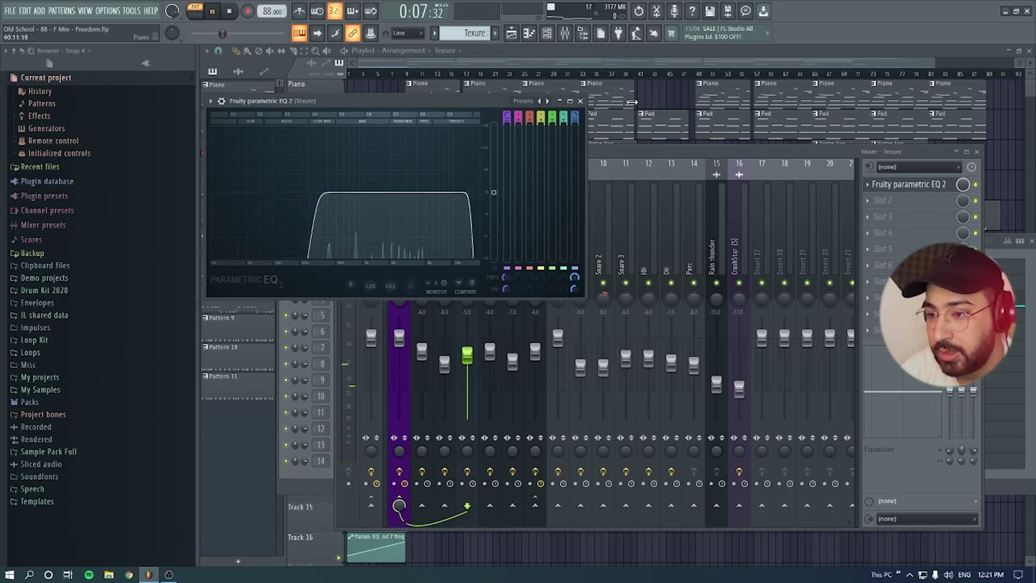
key(space)
key(F5)
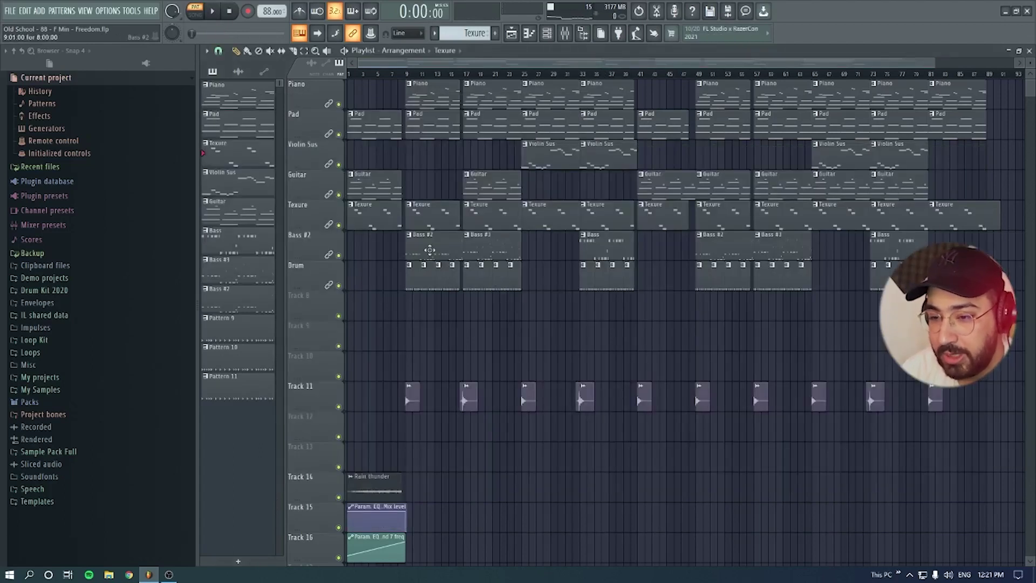
Step: Set the song position to bar 17 and leave only the Texure, Guitar, Pad and Piano playlist tracks unmuted
click(464, 74)
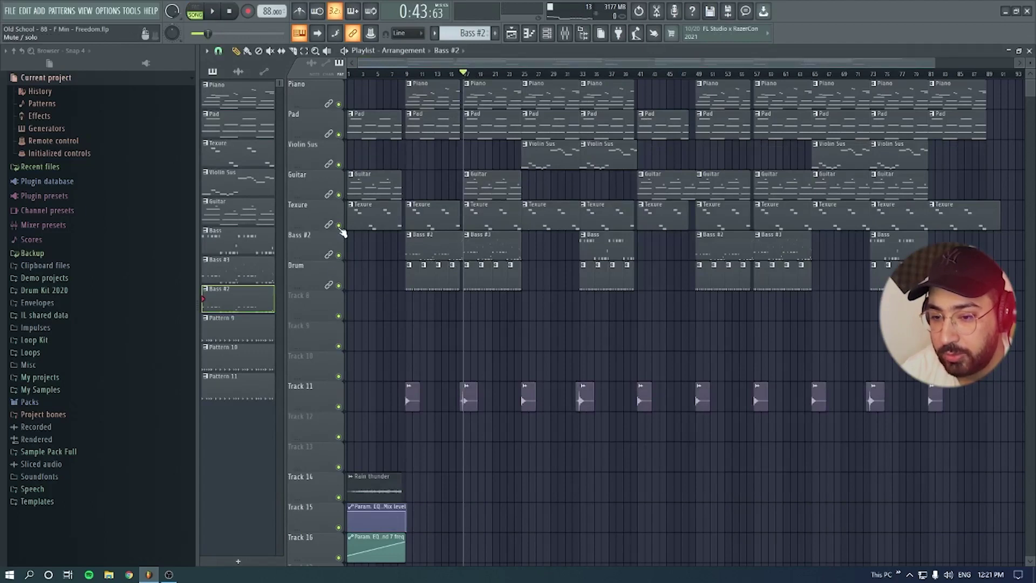
right_click(338, 225)
click(339, 195)
click(339, 134)
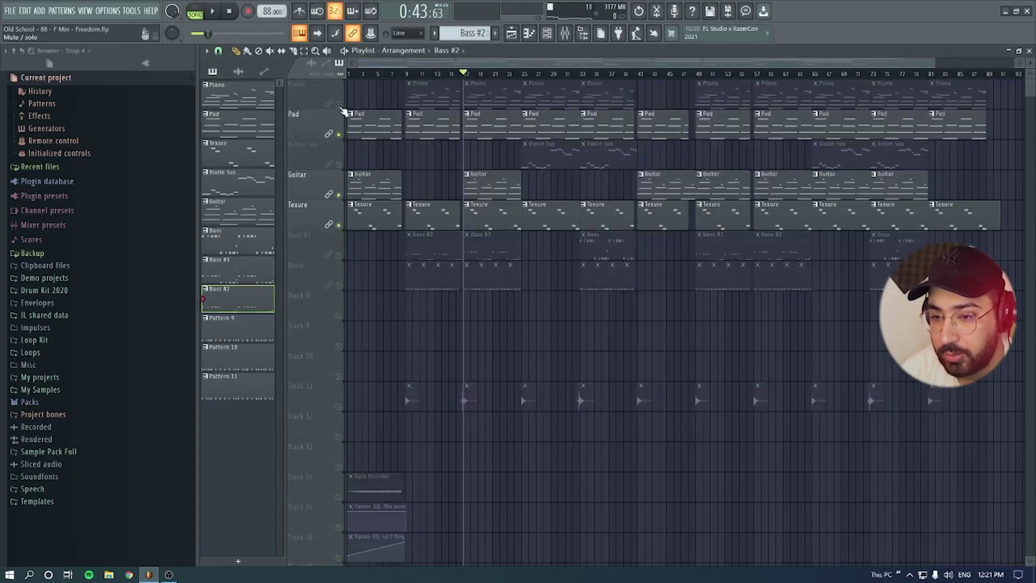
click(339, 104)
Step: Unmute the EQ automation on Track 15 and Track 16 and play the arrangement from bar 17
key(space)
key(space)
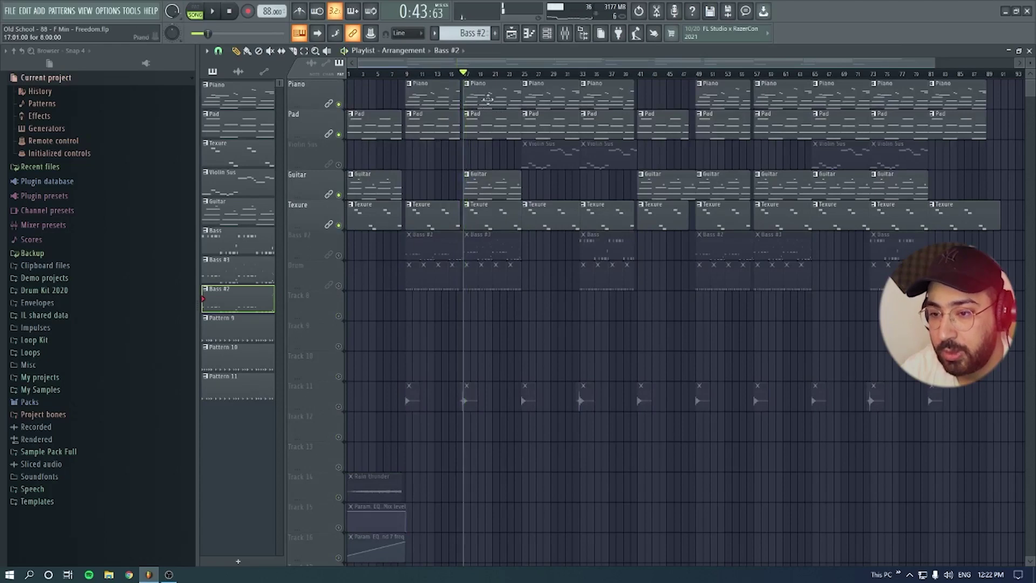
click(338, 527)
click(338, 557)
key(space)
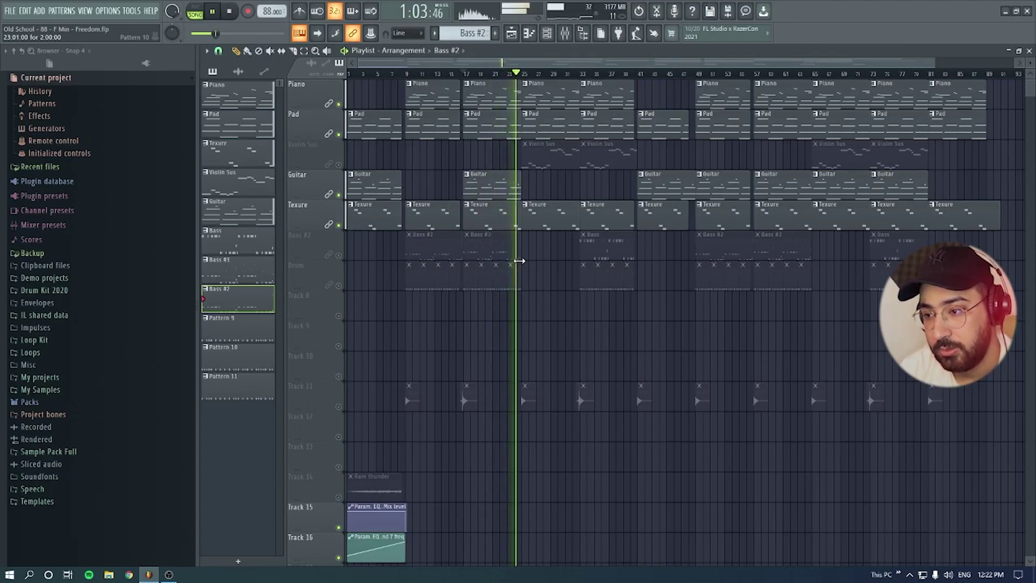
key(space)
Step: Unmute the Violin Sus track, open its pattern in the piano roll and play it in pattern mode
click(339, 164)
double_click(540, 155)
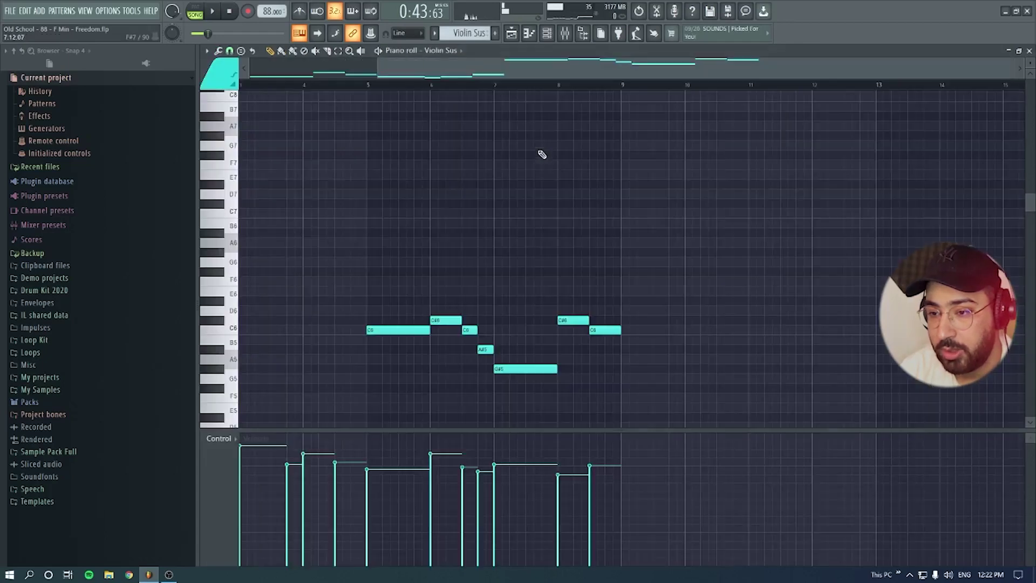
click(195, 12)
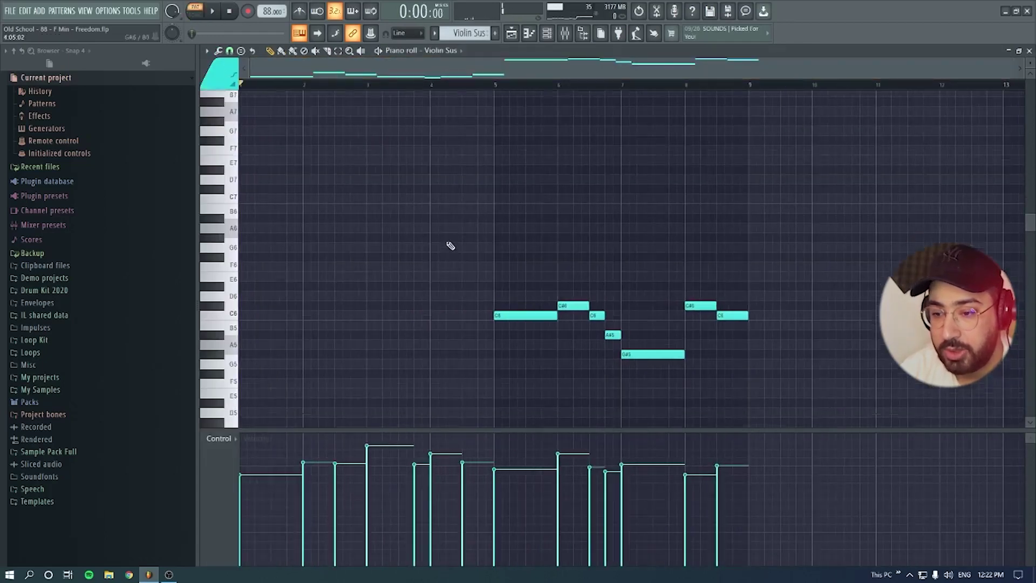
scroll(464, 253, down, 5)
key(space)
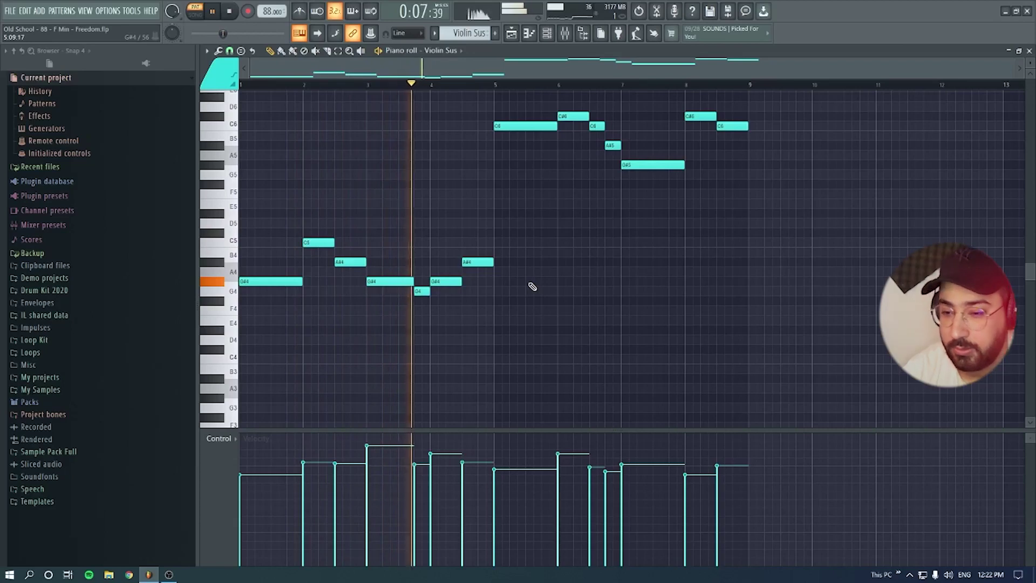
Step: Follow the Violin Sus melody into its higher phrase, stop playback, review both phrases and close the piano roll
scroll(535, 291, up, 3)
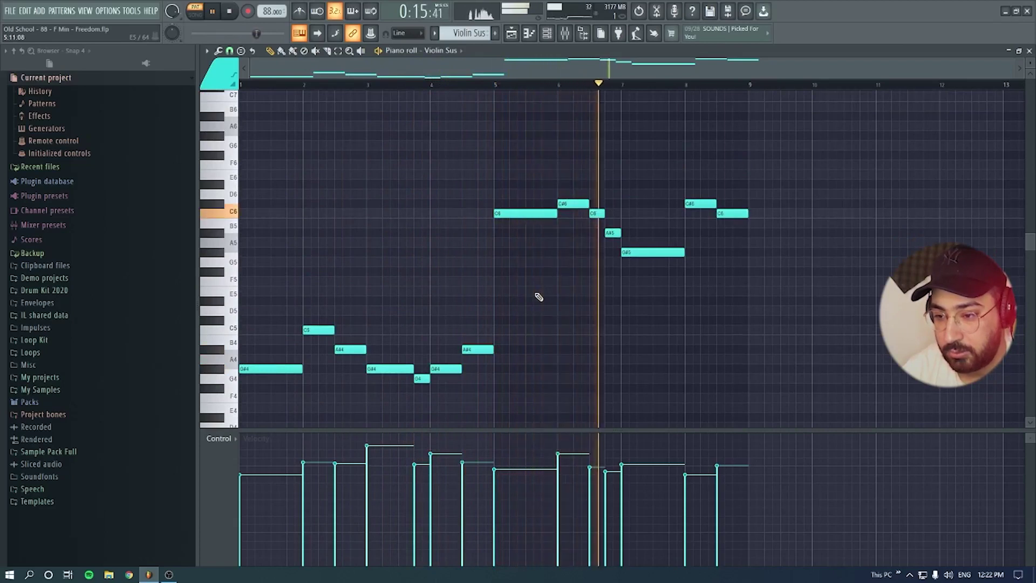
drag(501, 74, 554, 72)
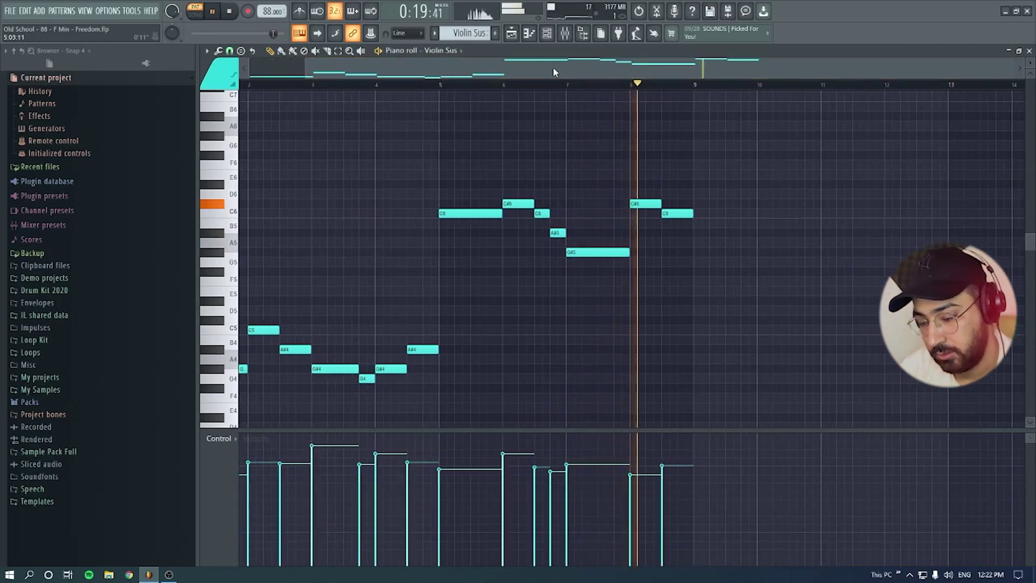
key(space)
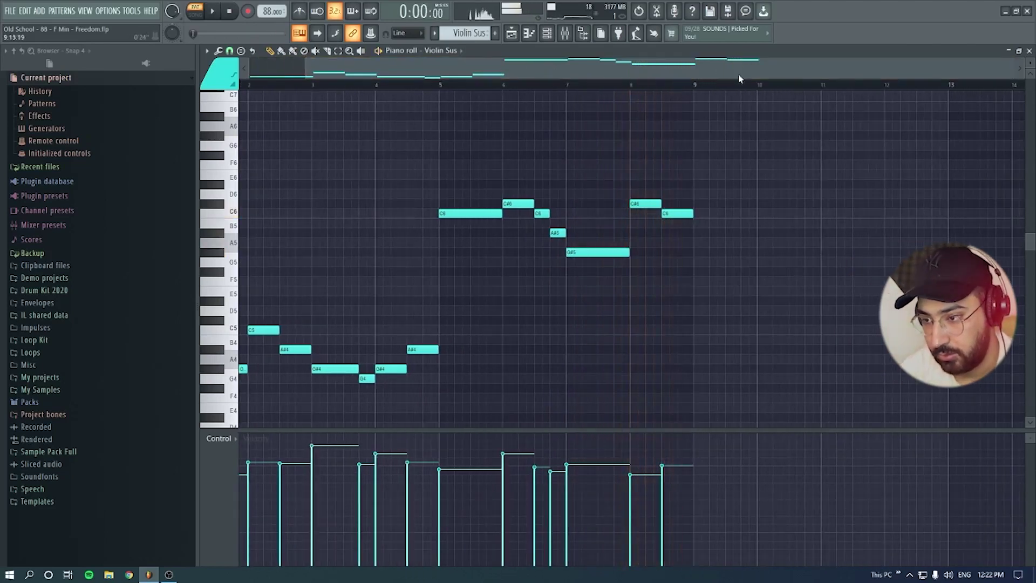
scroll(804, 302, down, 3)
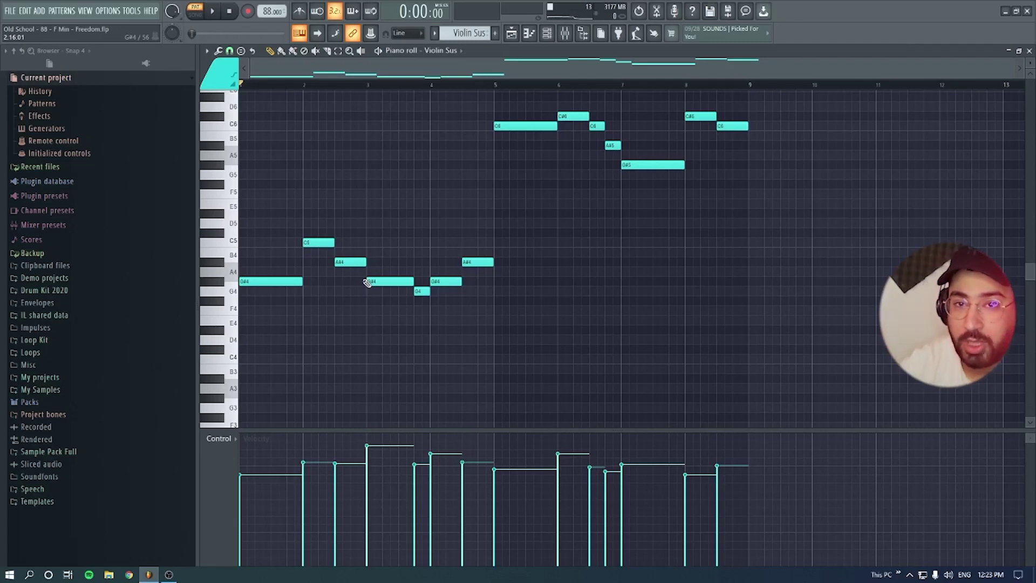
scroll(616, 244, up, 3)
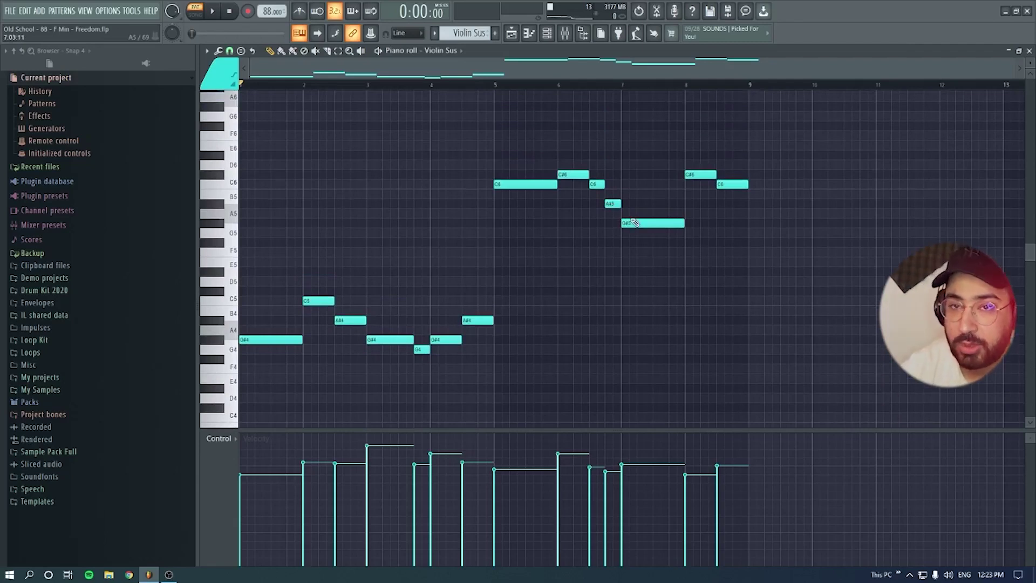
click(1030, 50)
Step: Inspect the Violin Sus mixer track's two Fruity parametric EQ 2 curves and its ValhallaVintageVerb settings, and return to the playlist
key(F9)
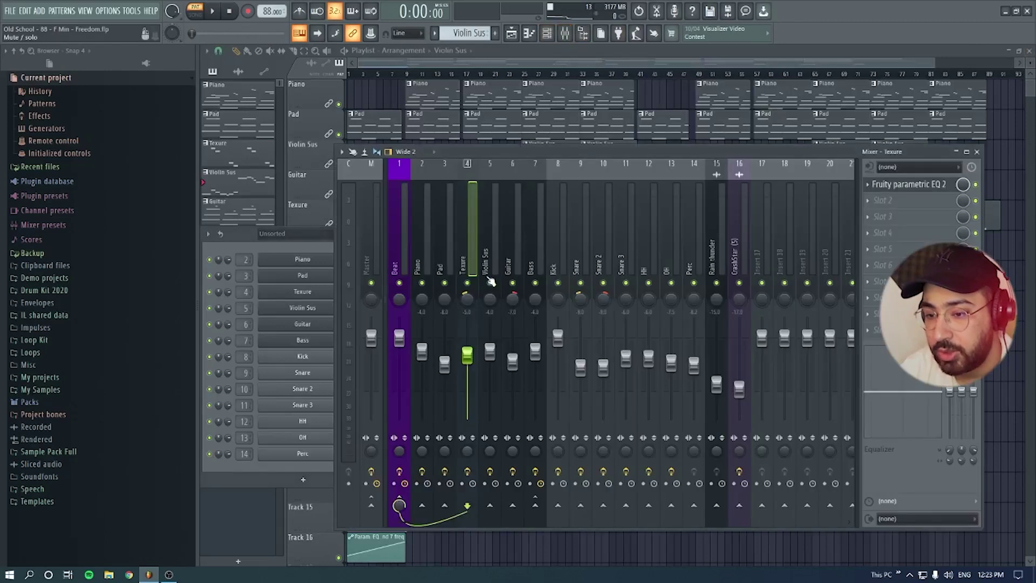
click(486, 264)
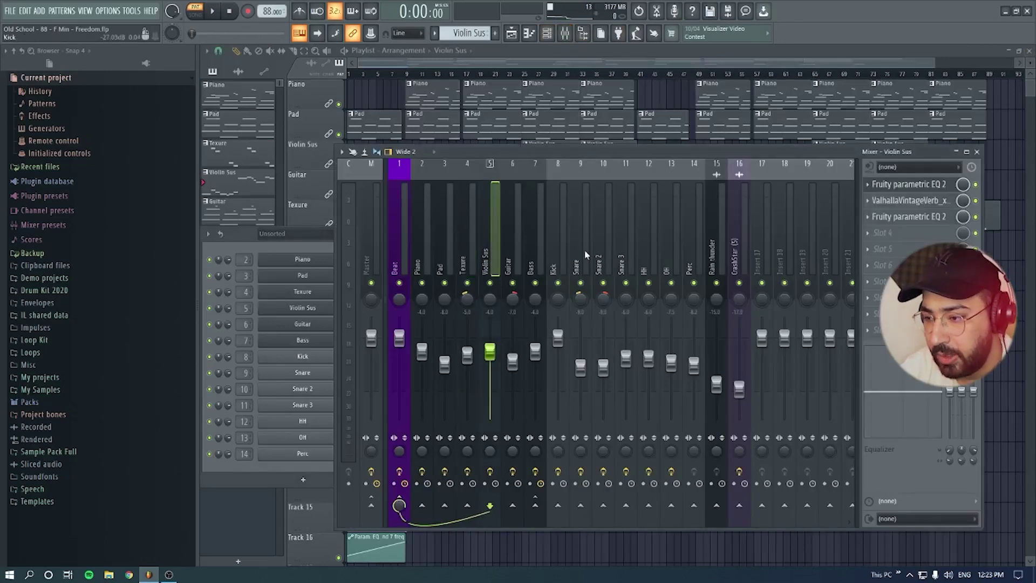
click(917, 185)
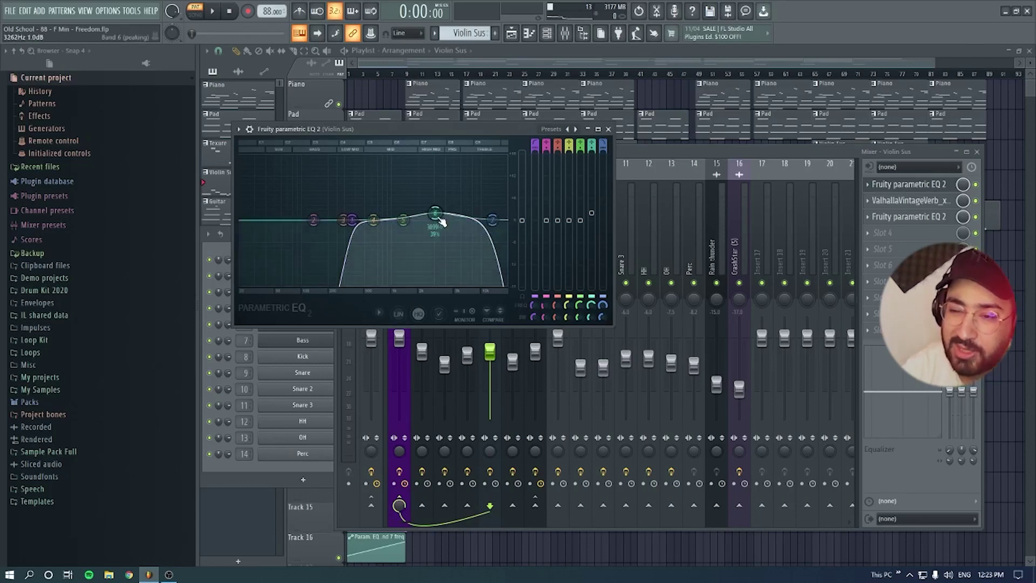
click(916, 201)
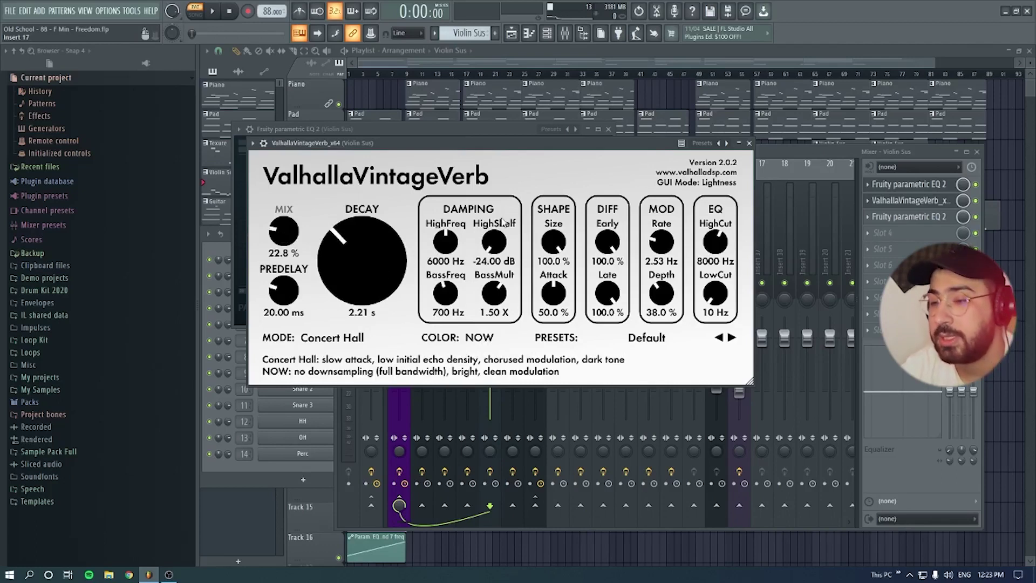
click(912, 218)
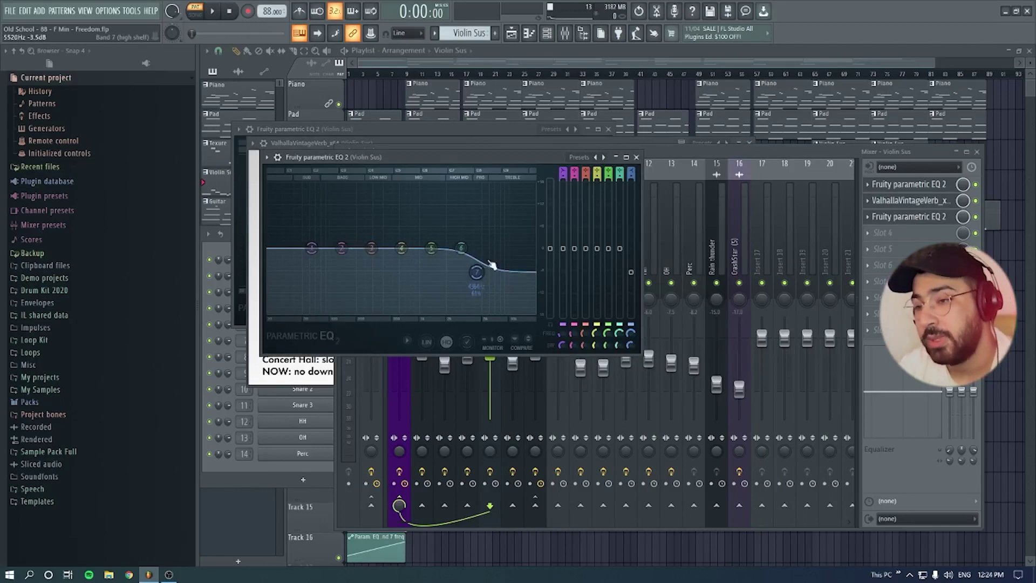
click(634, 59)
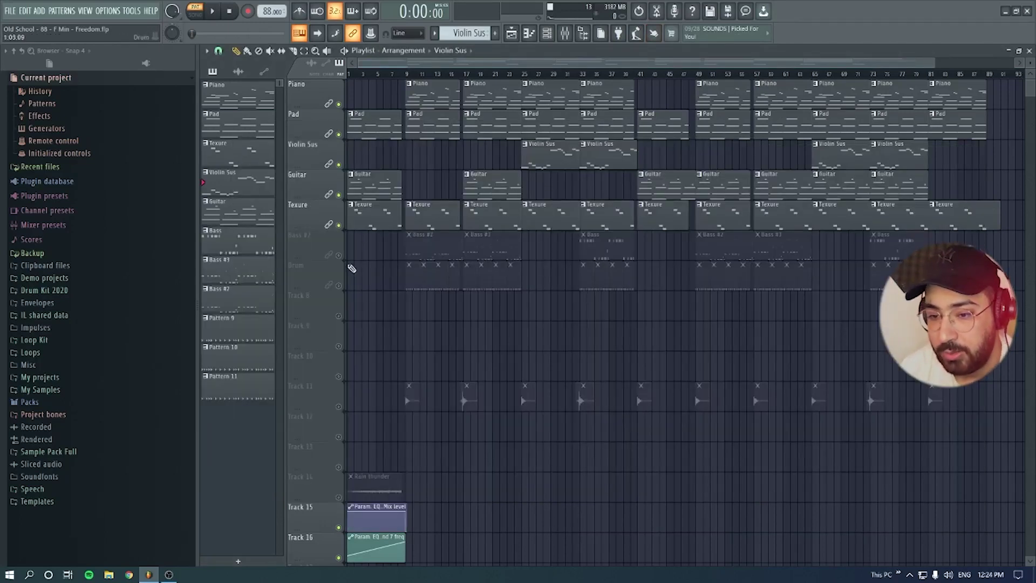
Step: Unmute the Bass #2 track, open its pattern in the piano roll, play the bass notes briefly and return to the playlist
double_click(431, 245)
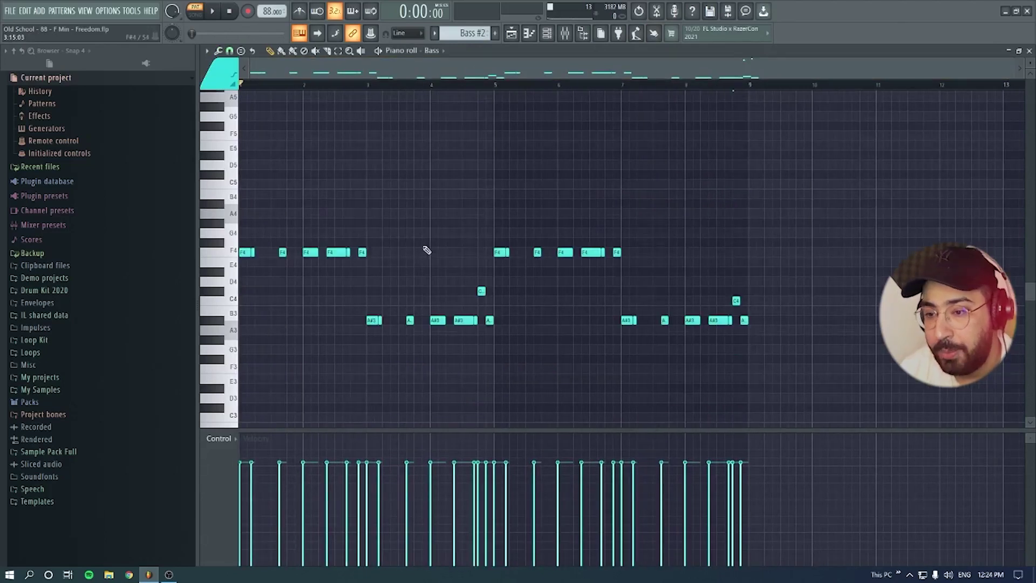
scroll(426, 250, up, 1)
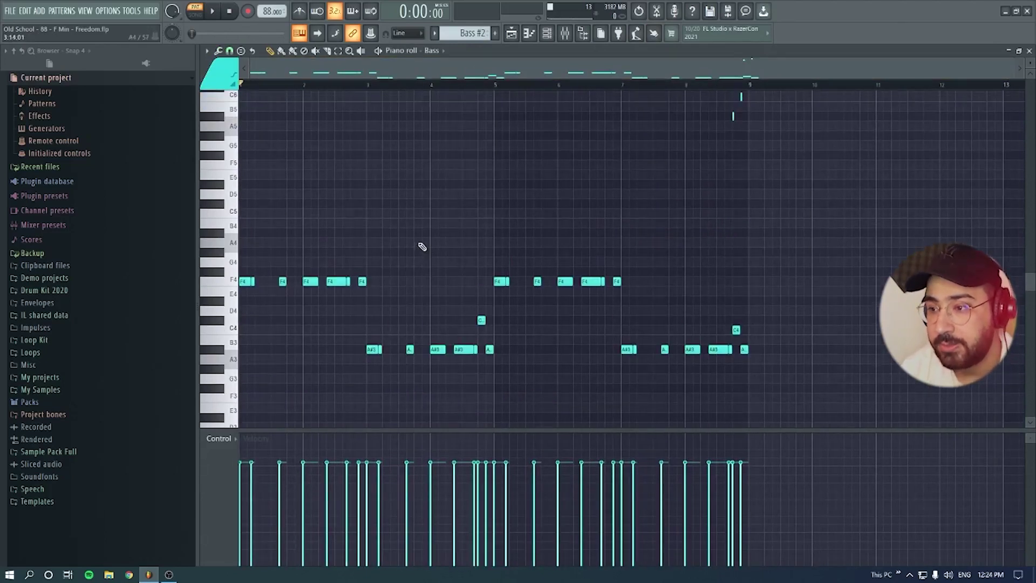
scroll(422, 247, up, 1)
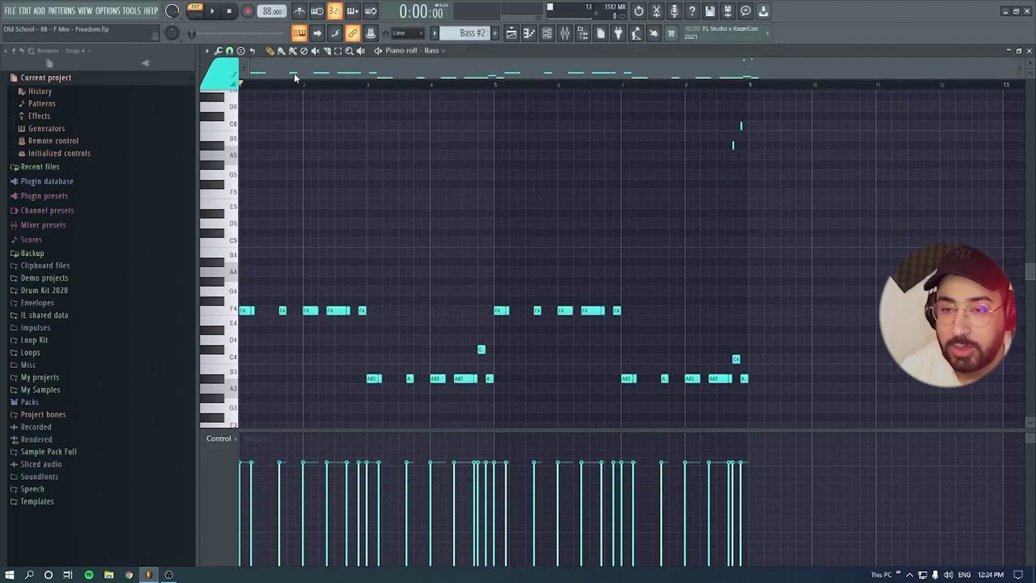
key(space)
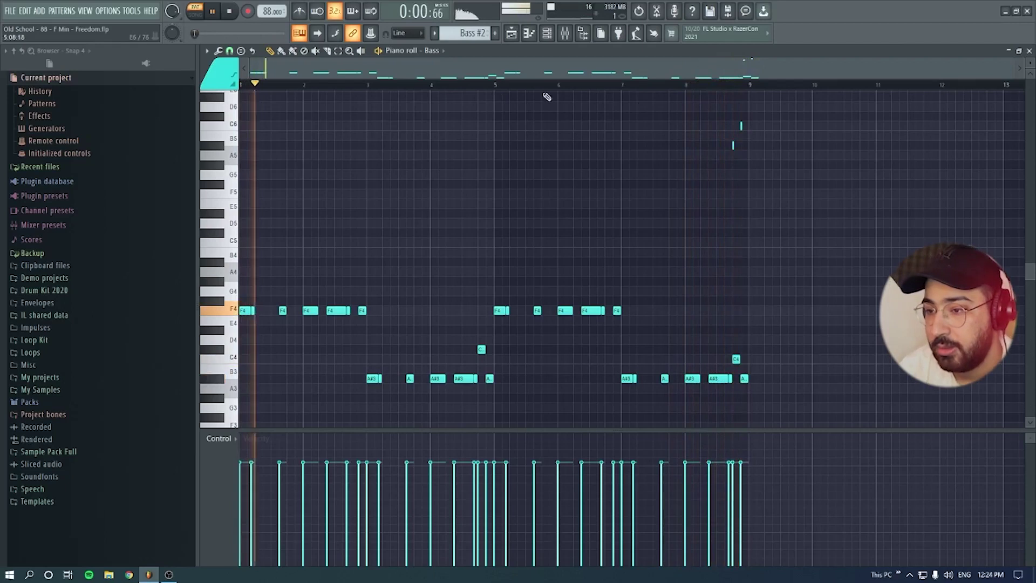
key(space)
key(F6)
key(F5)
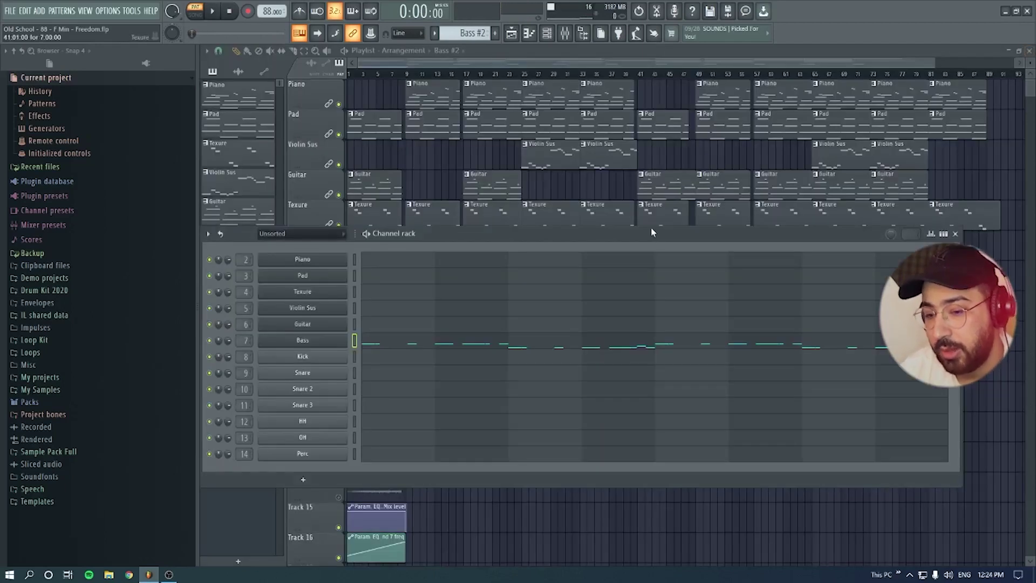
key(F6)
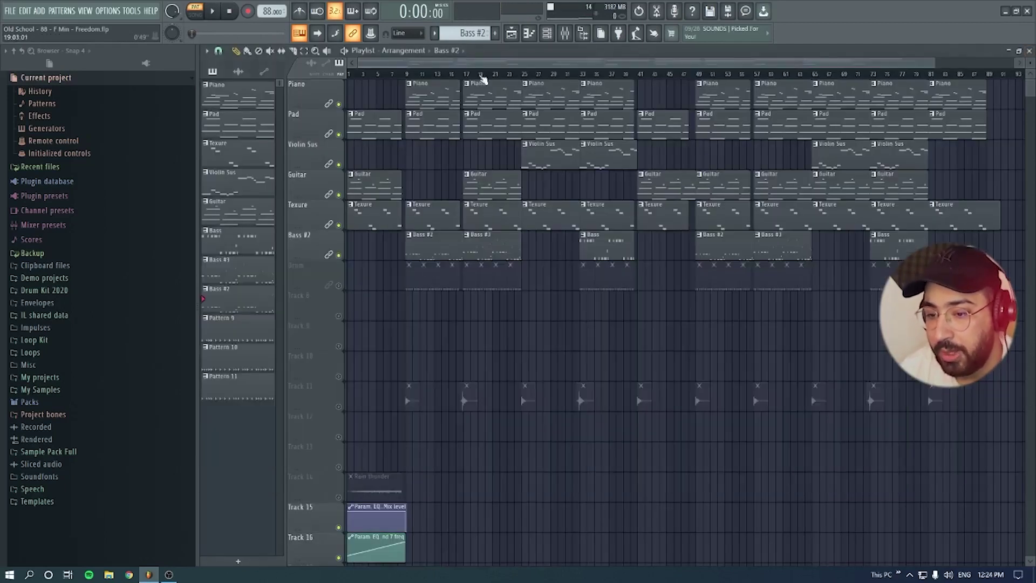
Step: Unmute the Drum track, show Pattern 9's drum steps in the channel rack and play the pattern
click(338, 286)
double_click(410, 277)
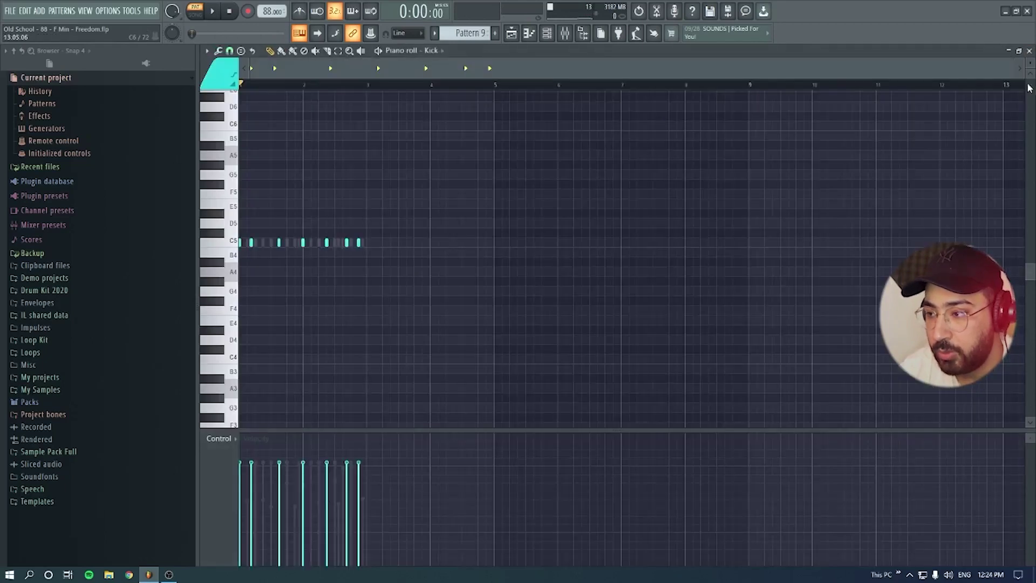
click(1029, 50)
click(943, 234)
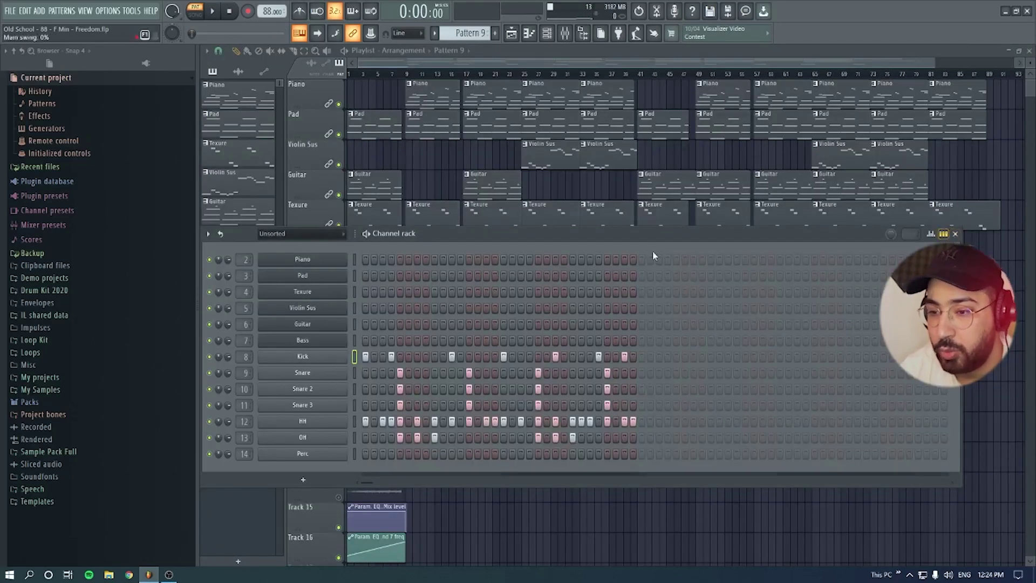
drag(539, 234, 539, 159)
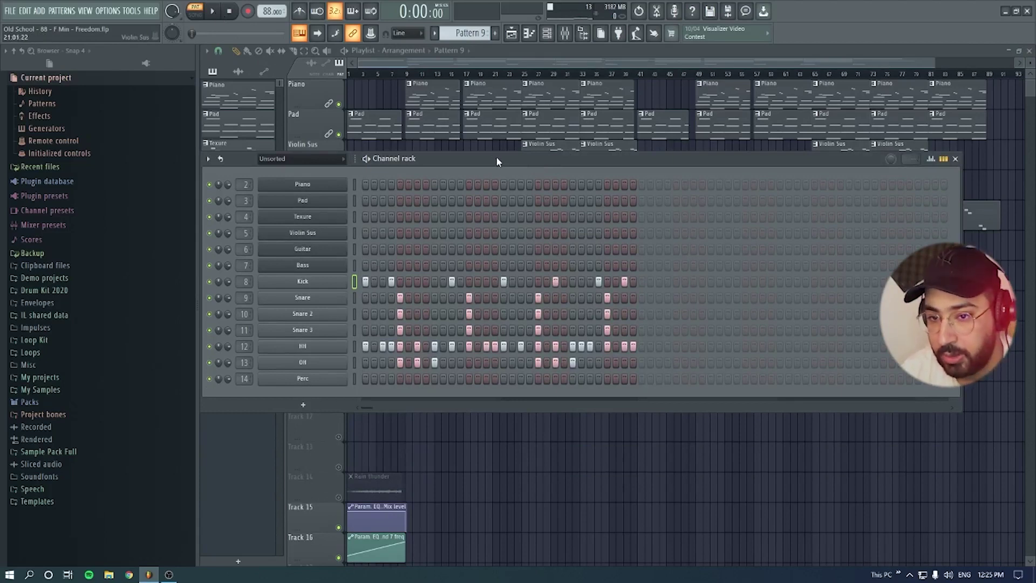
key(space)
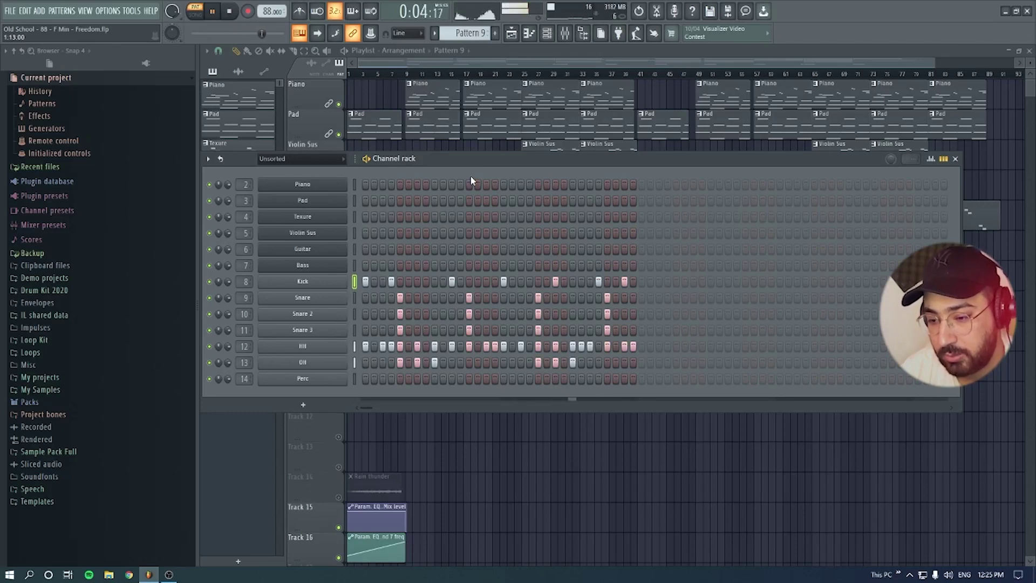
key(space)
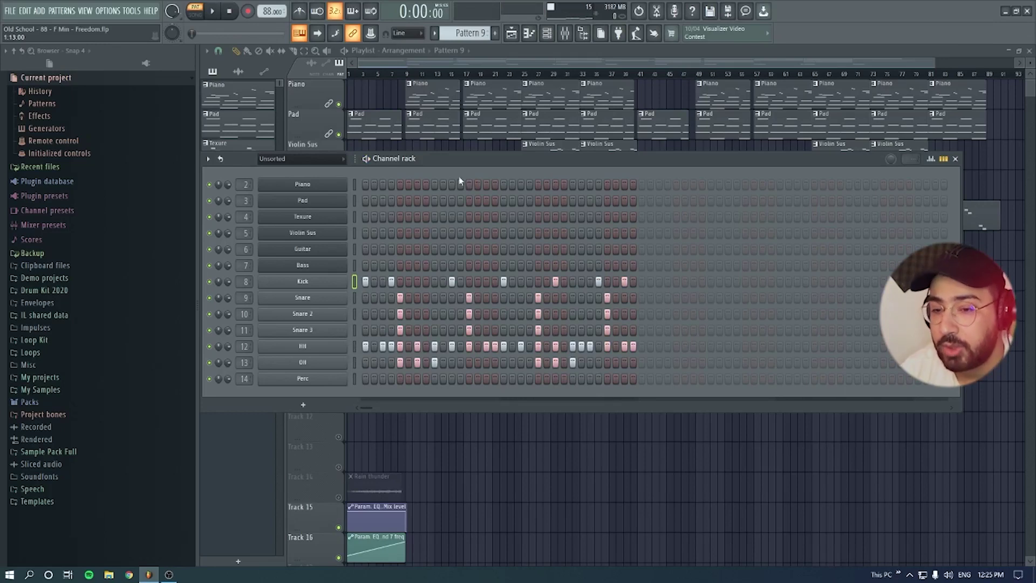
Step: Inspect the Fruity Limiter, Fruity parametric EQ 2 and Cymatics Vortex settings on the Bass mixer track
click(571, 34)
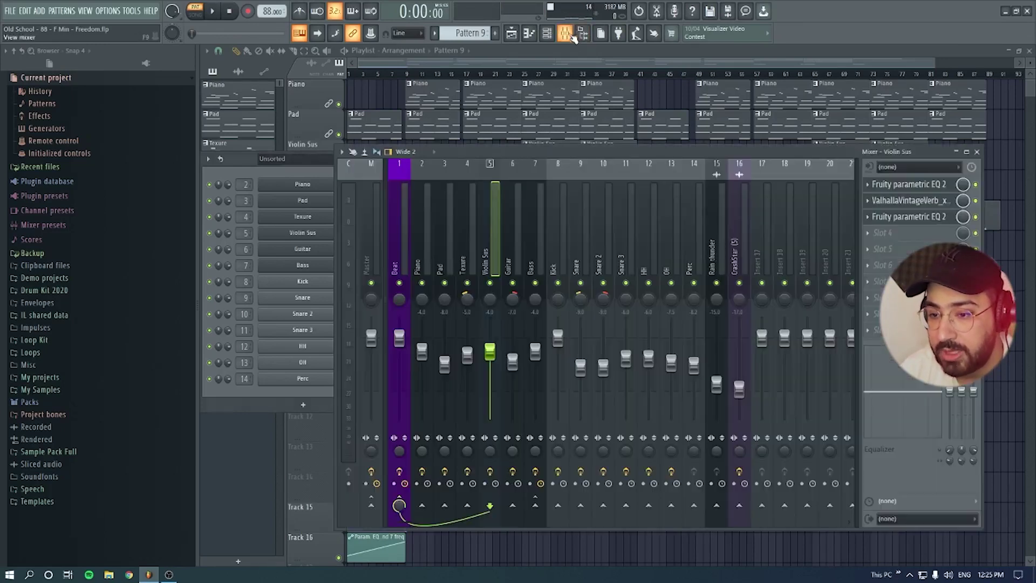
click(532, 258)
click(921, 185)
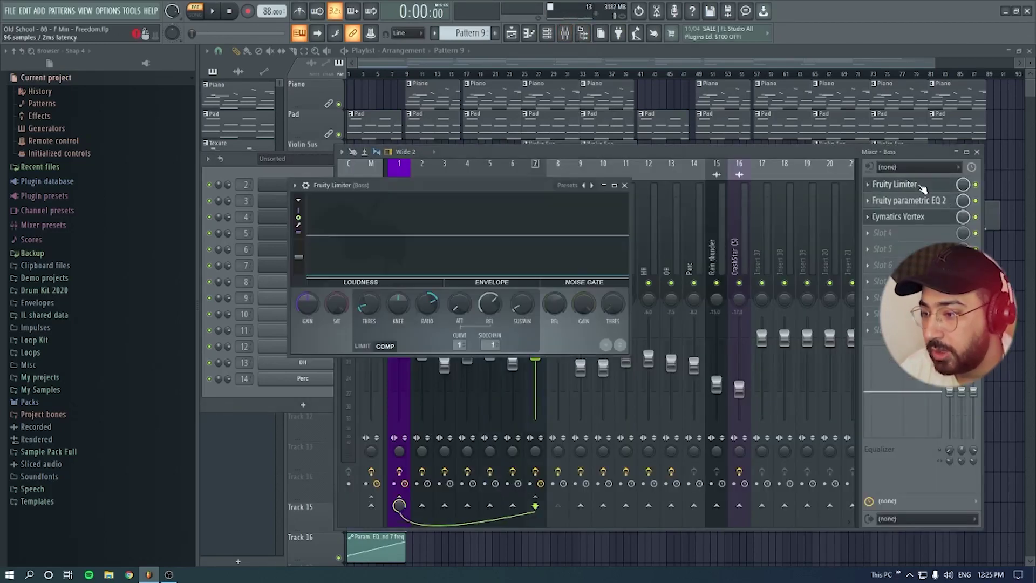
click(909, 200)
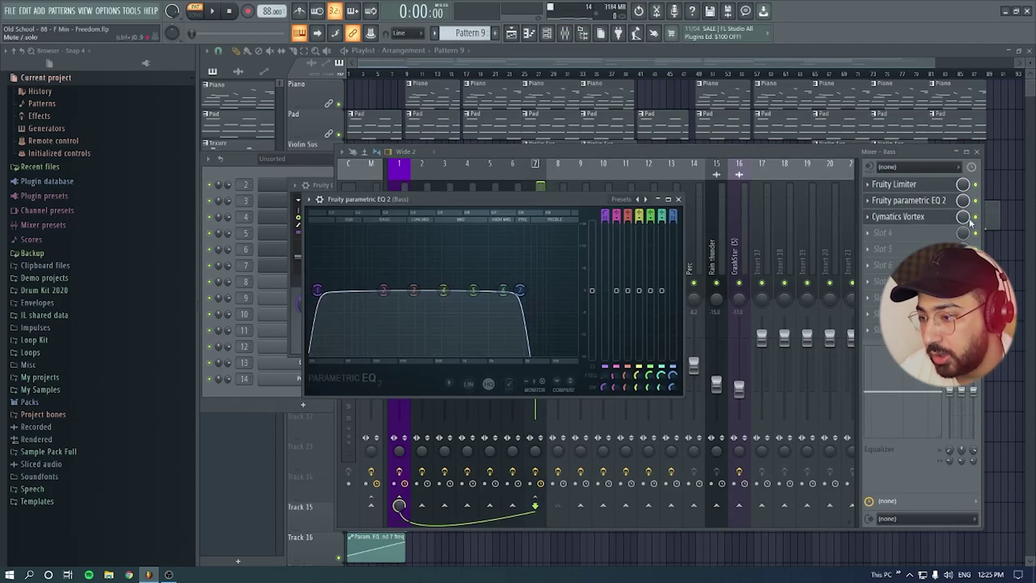
click(925, 221)
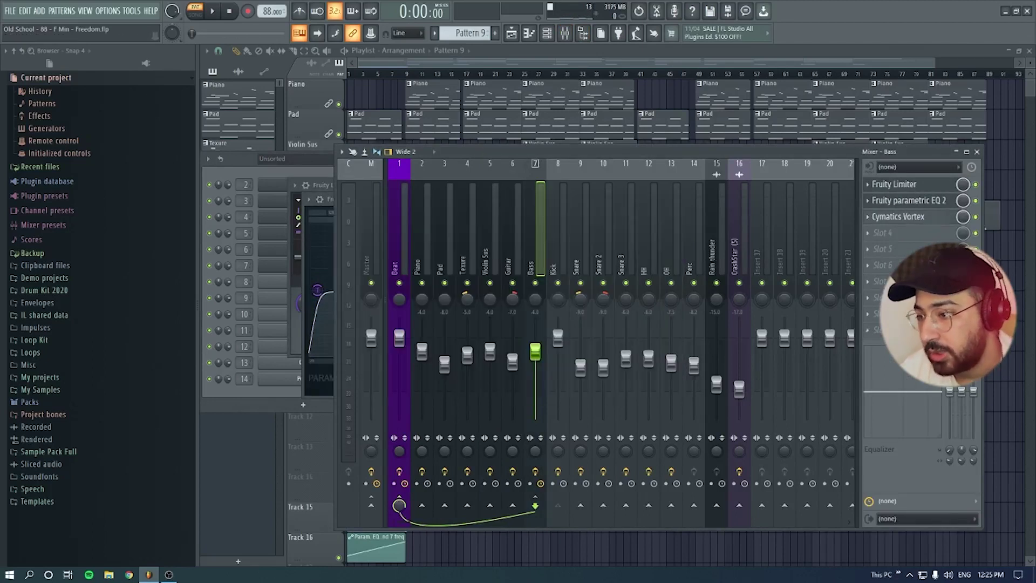
Step: Inspect the Fruity parametric EQ 2 curves on the Kick and Snare mixer tracks
click(554, 244)
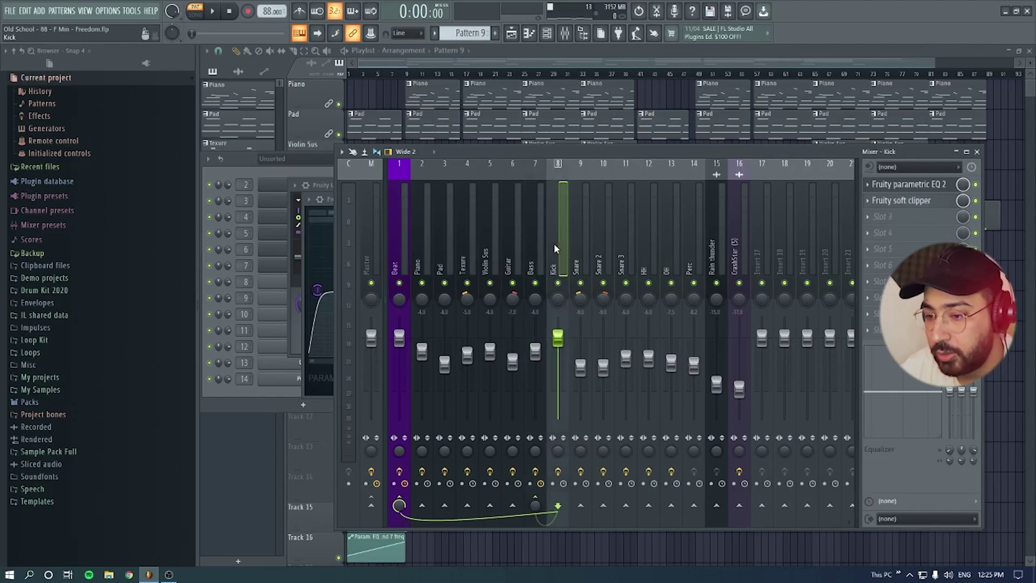
click(927, 188)
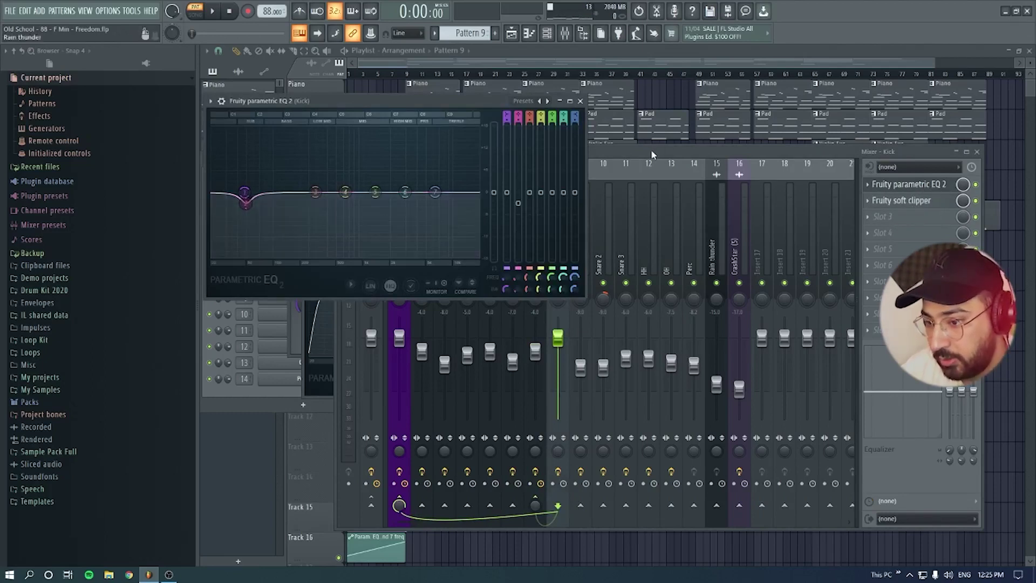
drag(651, 151, 586, 134)
click(510, 212)
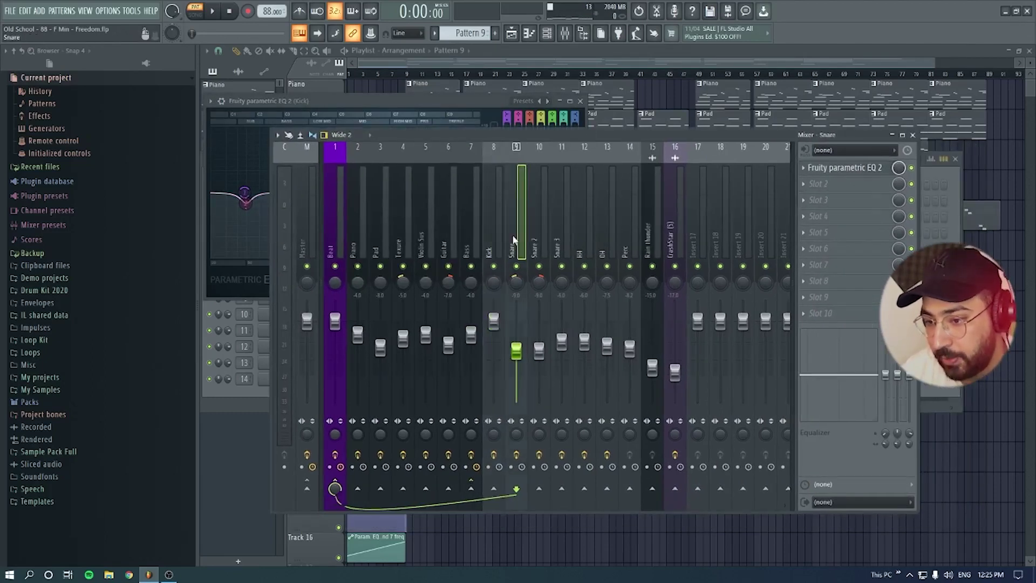
click(881, 170)
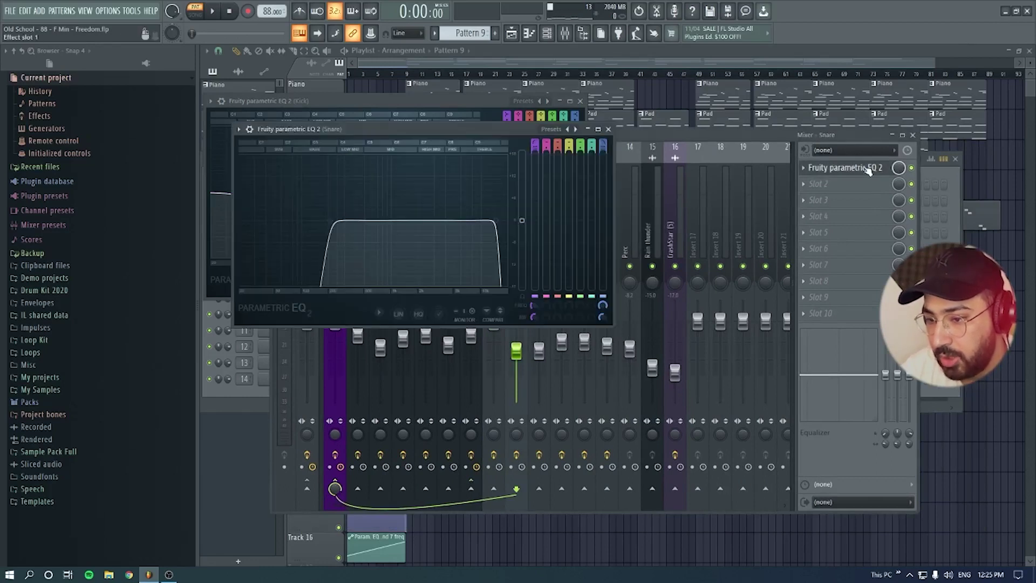
click(675, 161)
Step: Review the effect slots of the Snare 2, Snare 3, HH, OH and Perc mixer tracks
click(540, 248)
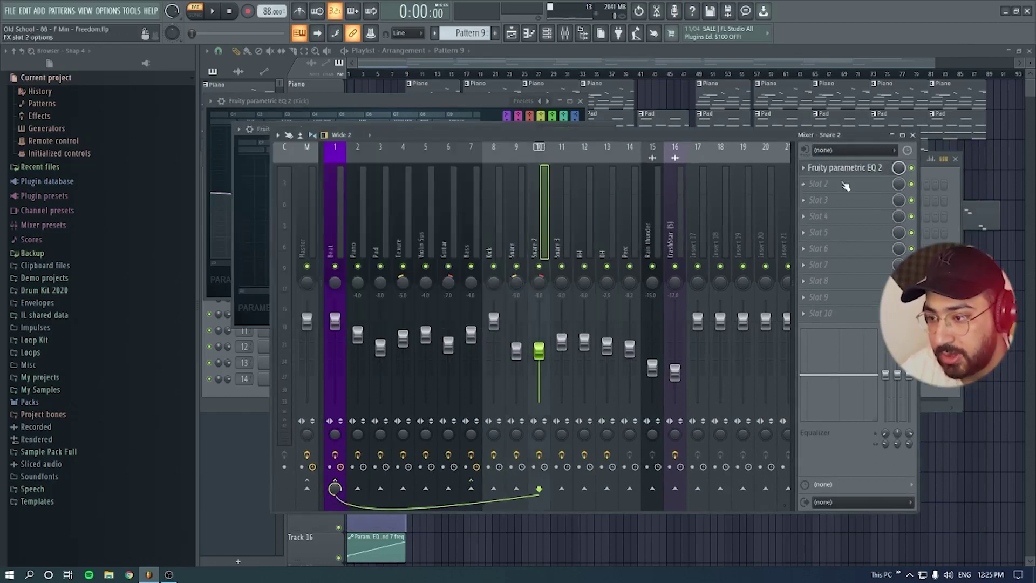
click(564, 245)
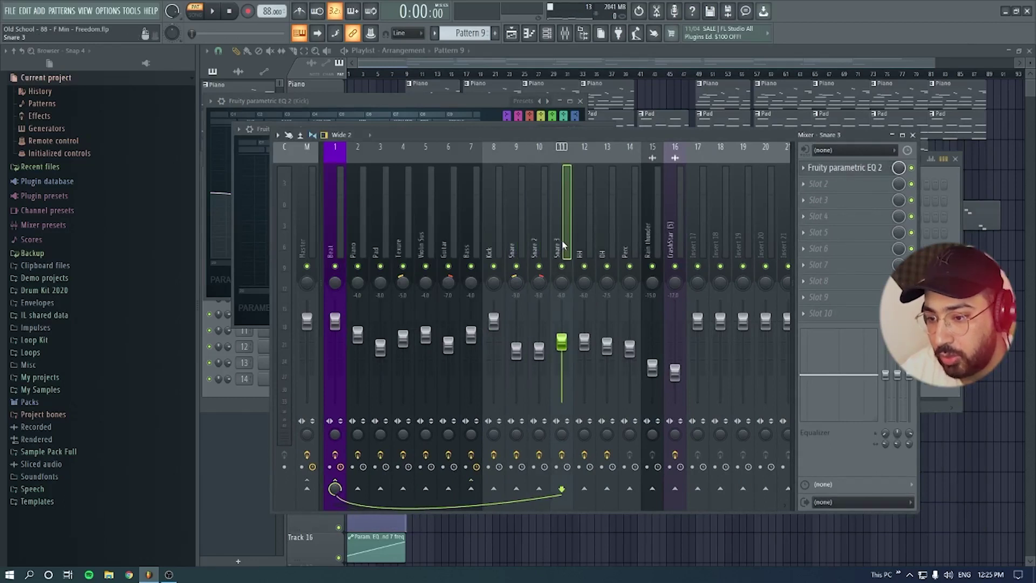
click(591, 256)
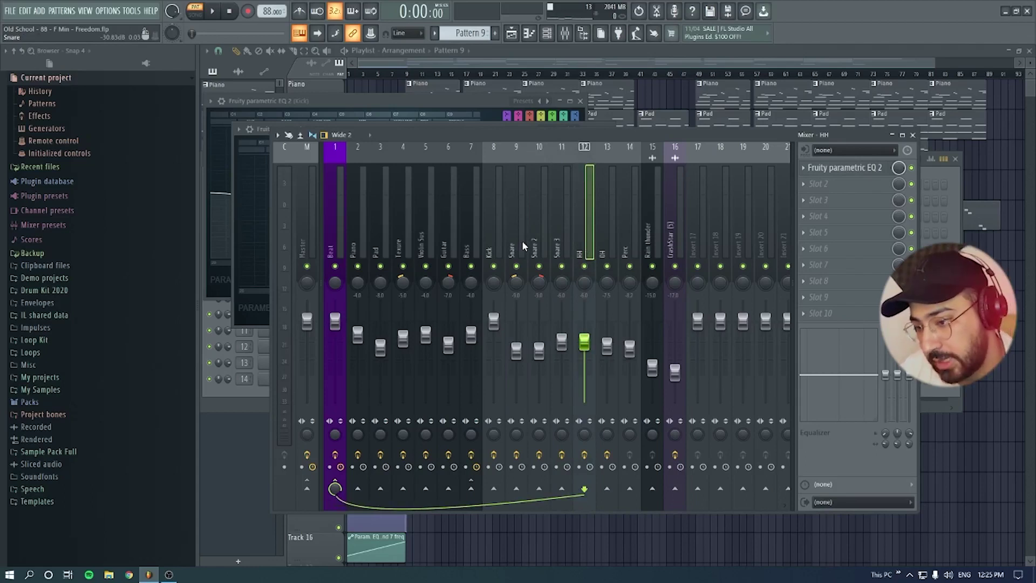
click(610, 229)
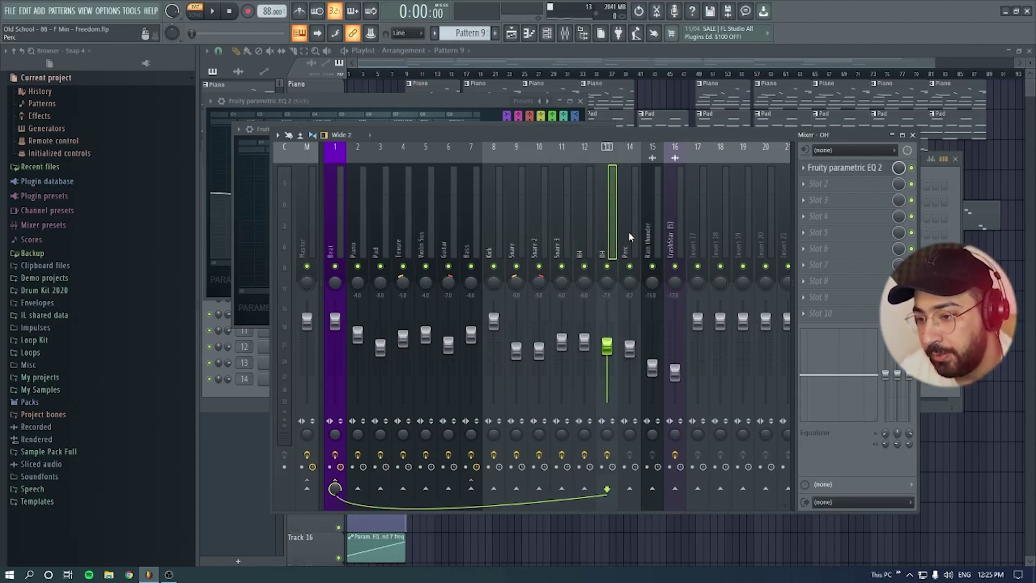
click(632, 236)
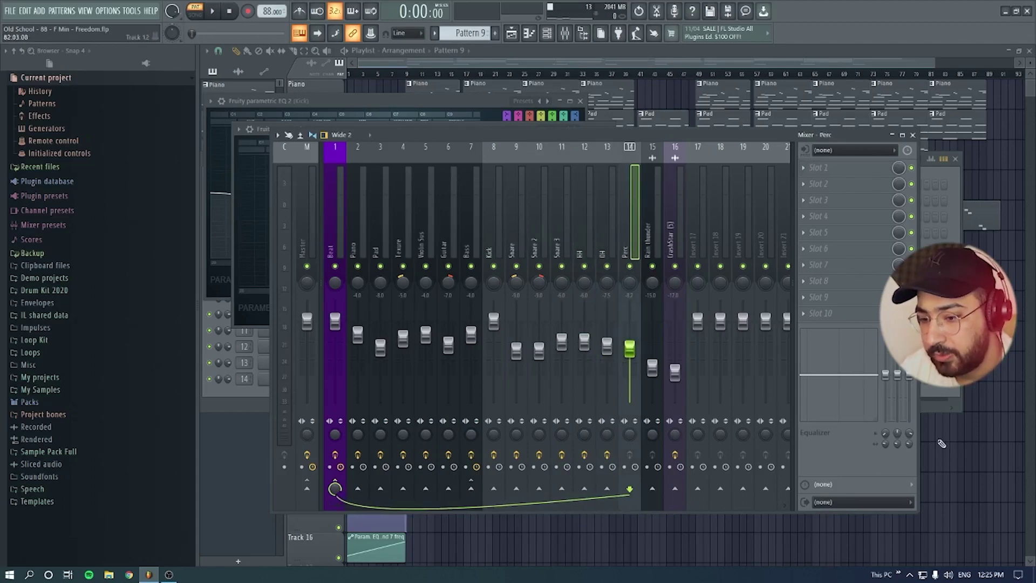
Step: Close the open plugin windows, review the Beat mixer track's effect chain and return to the playlist
key(F12)
key(F9)
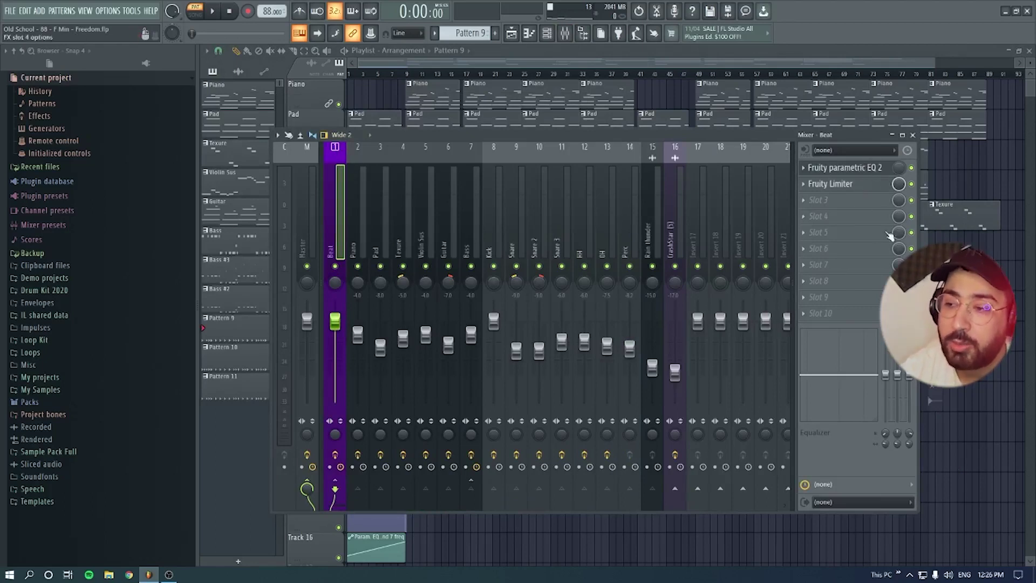
key(F9)
Step: Unmute Track 14 with the Rain thunder clip and all remaining muted playlist tracks, including Track 11
scroll(678, 419, down, 5)
click(338, 346)
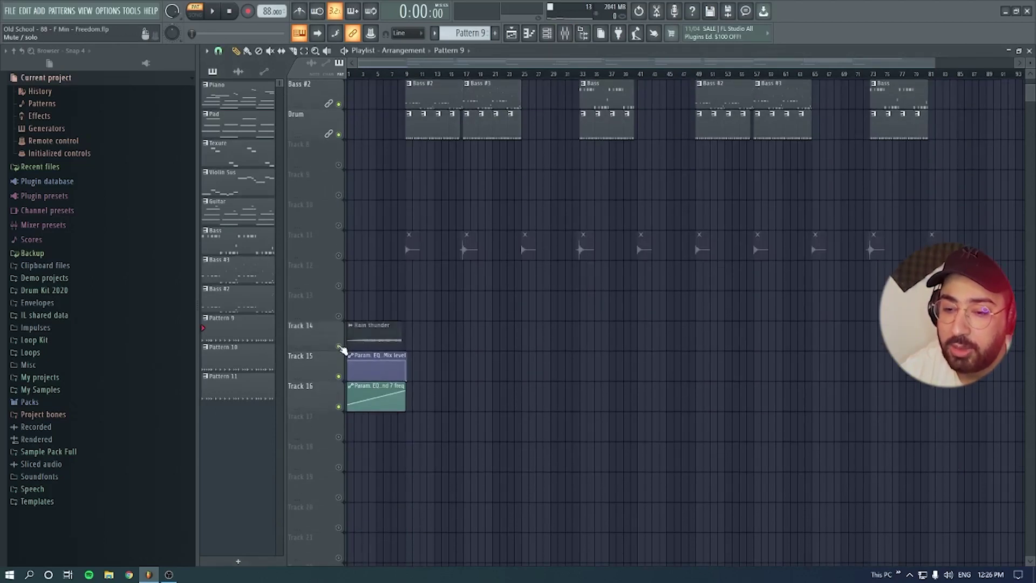
right_click(339, 135)
right_click(338, 134)
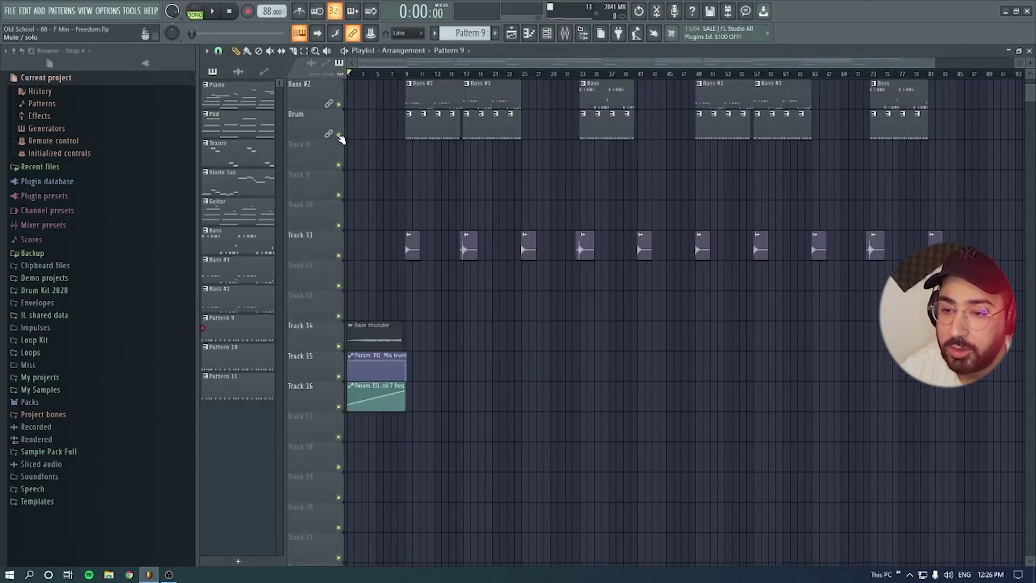
Step: Play the full arrangement from the start in song mode through the intro, and stop playback
key(space)
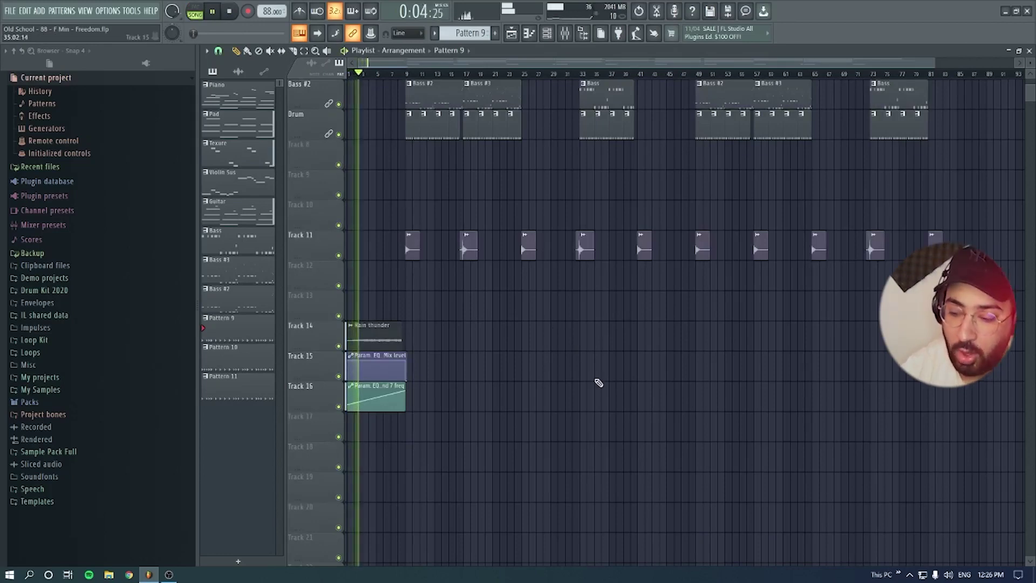
scroll(599, 383, up, 5)
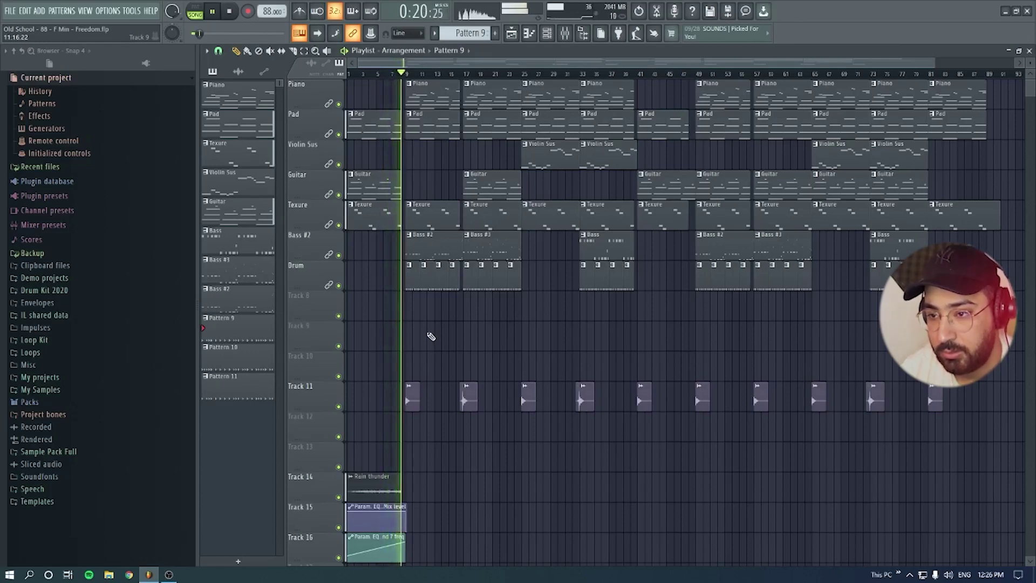
key(space)
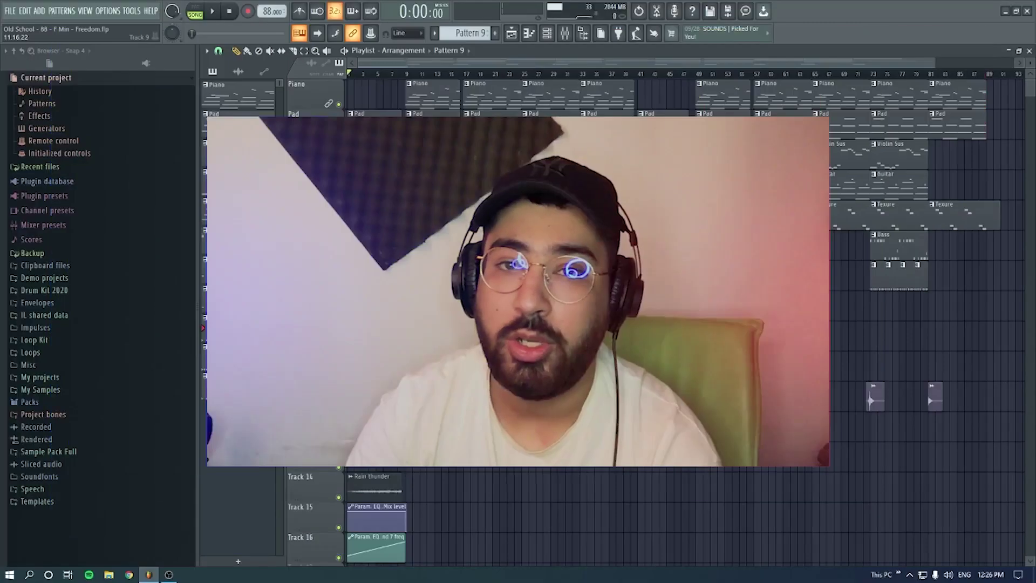